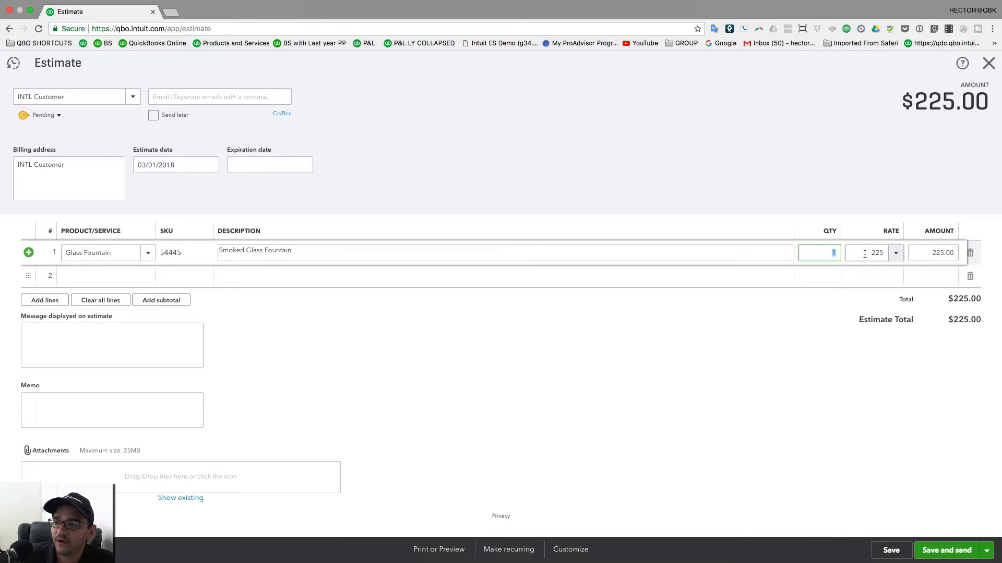
# Set the Glass Fountain line's quantity to 2 and its rate to 275 on the estimate.
pyautogui.write('2')
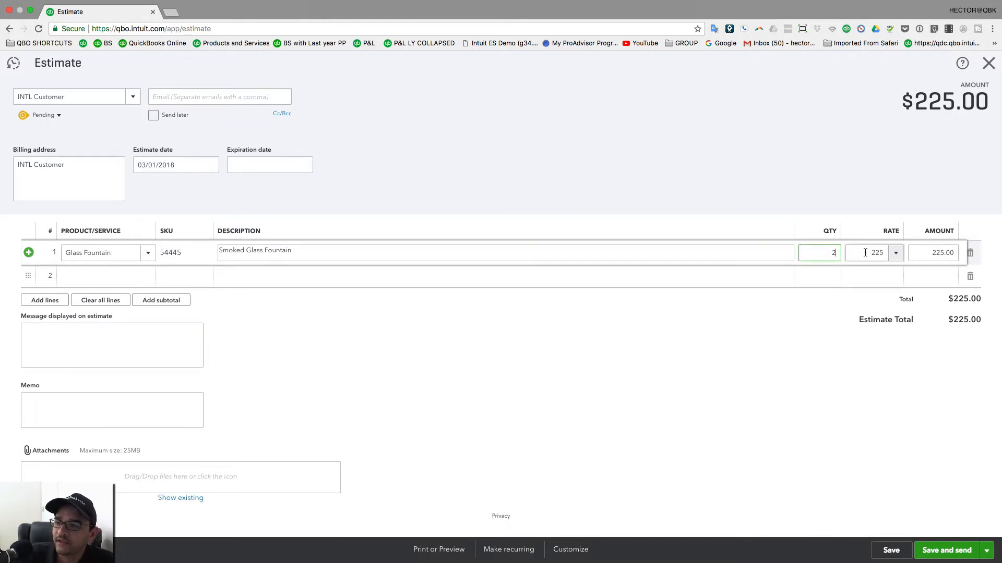
pyautogui.click(892, 255)
pyautogui.write('275')
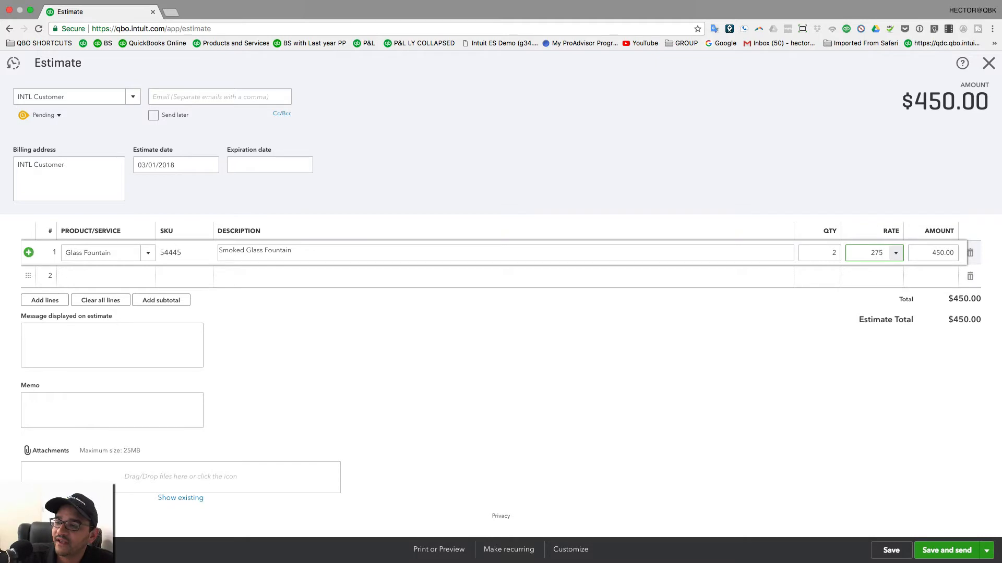
pyautogui.press('Tab')
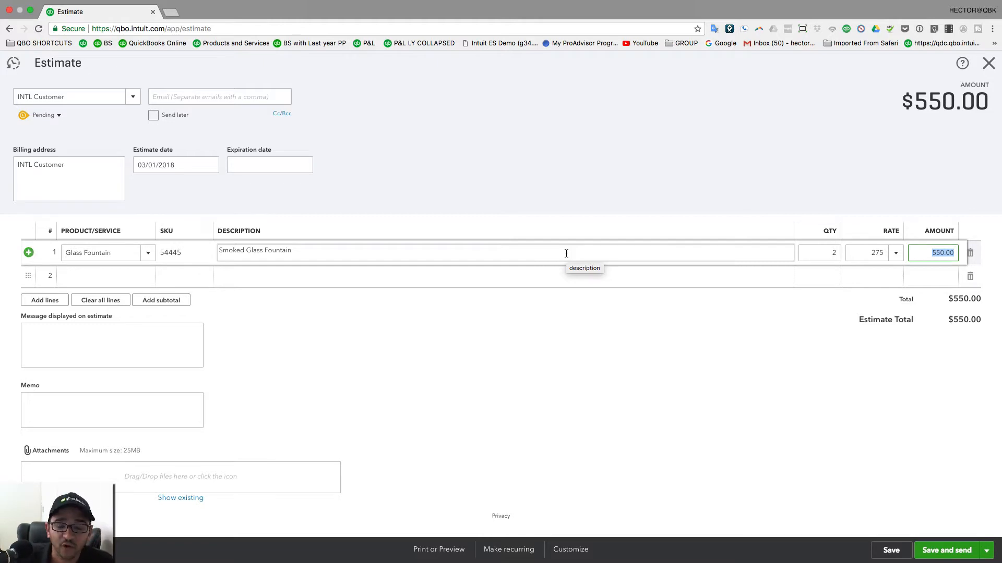
# Set the estimate date to 02/24/2018 and save the estimate.
pyautogui.click(179, 164)
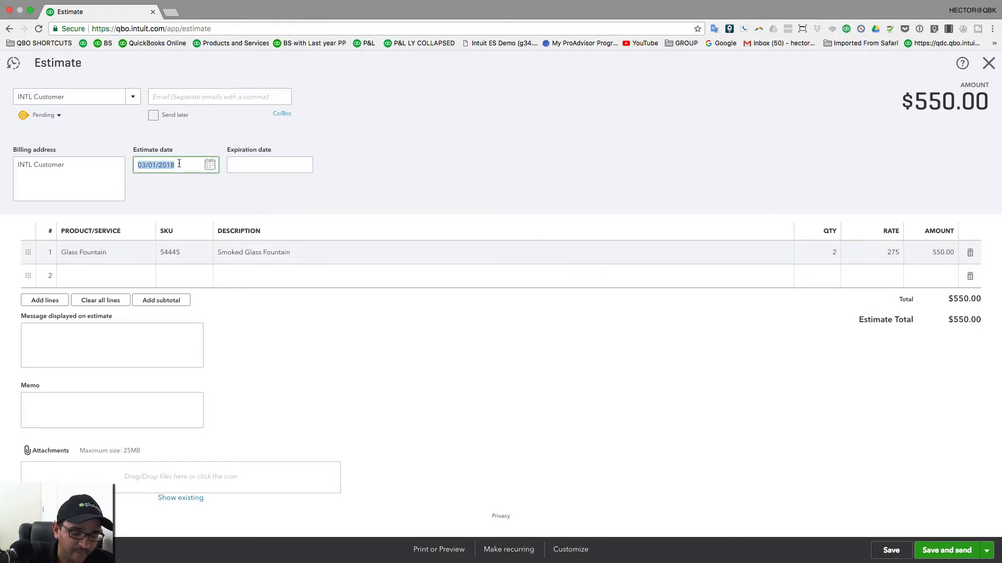
pyautogui.write('tt')
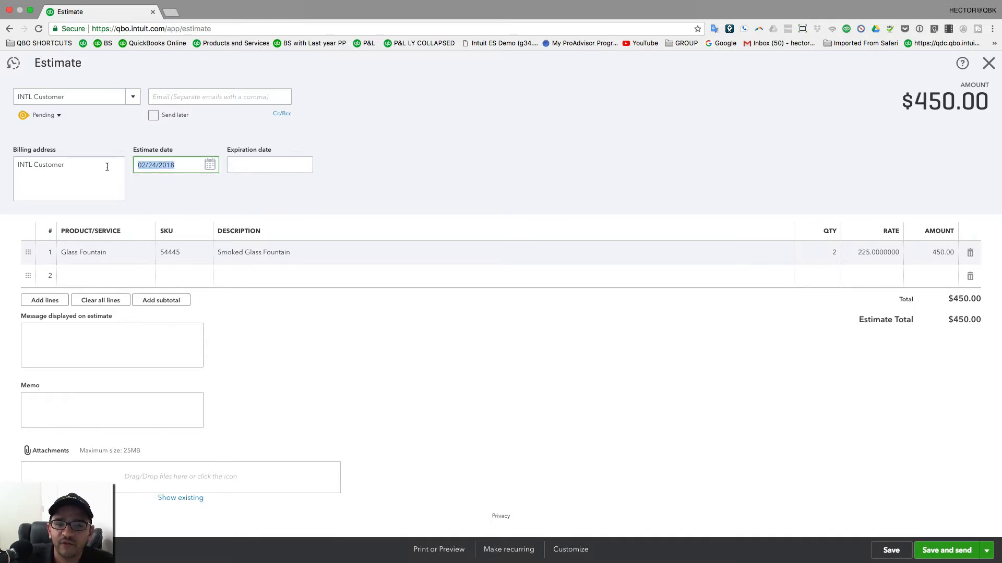
pyautogui.click(890, 550)
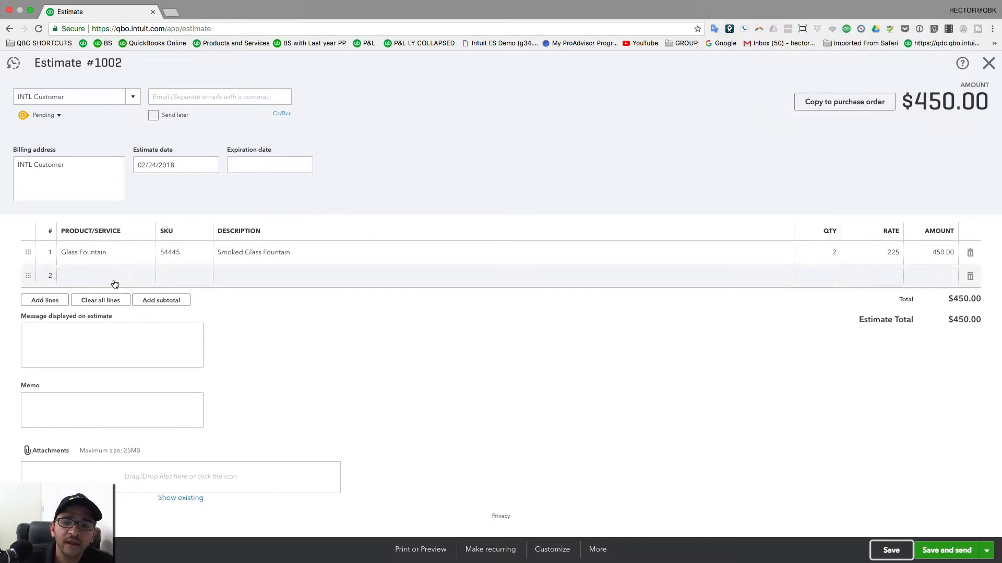
# Check the stock on hand for the Glass Fountain line and change the estimate status to Accepted.
pyautogui.click(837, 251)
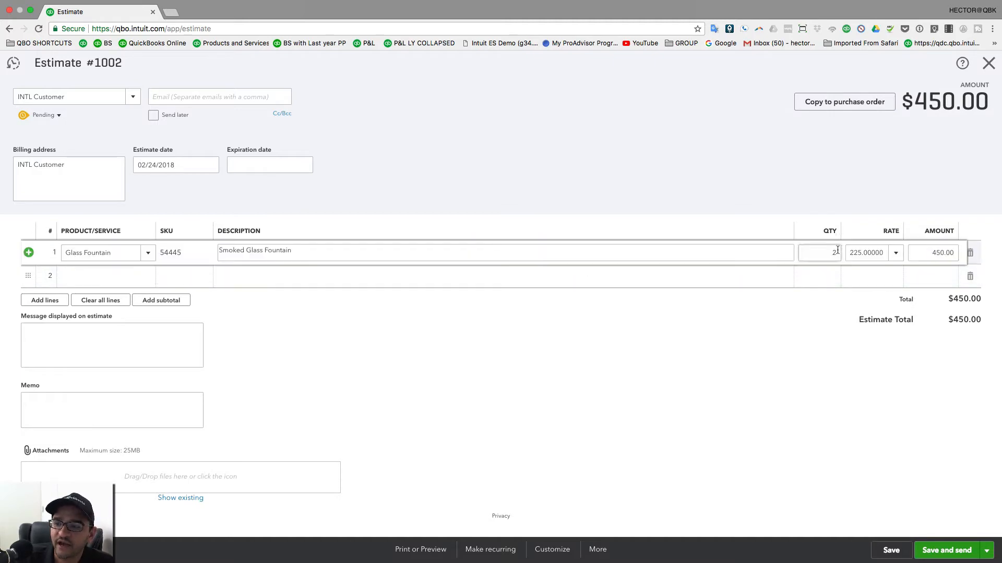
pyautogui.click(830, 254)
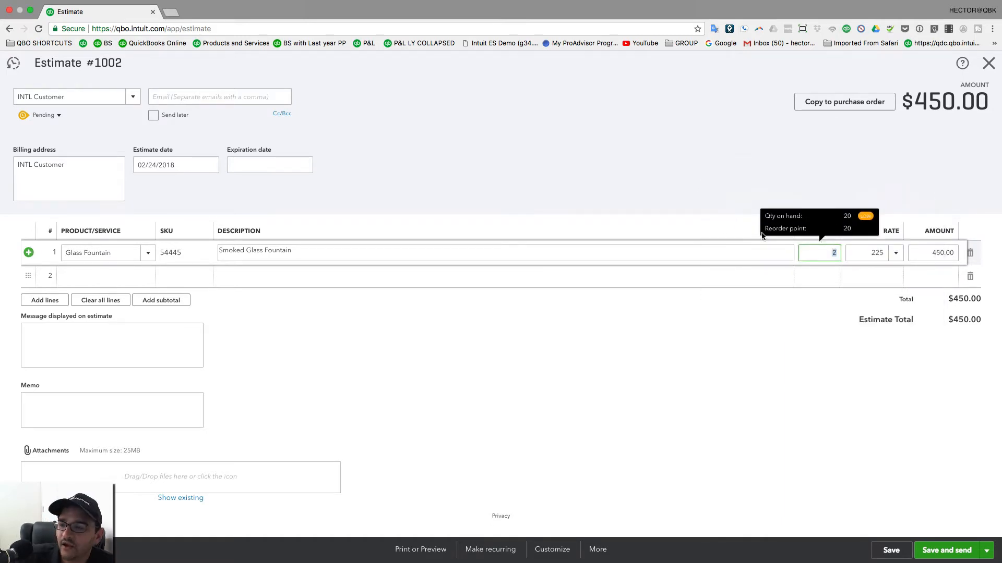
pyautogui.click(663, 202)
pyautogui.click(56, 121)
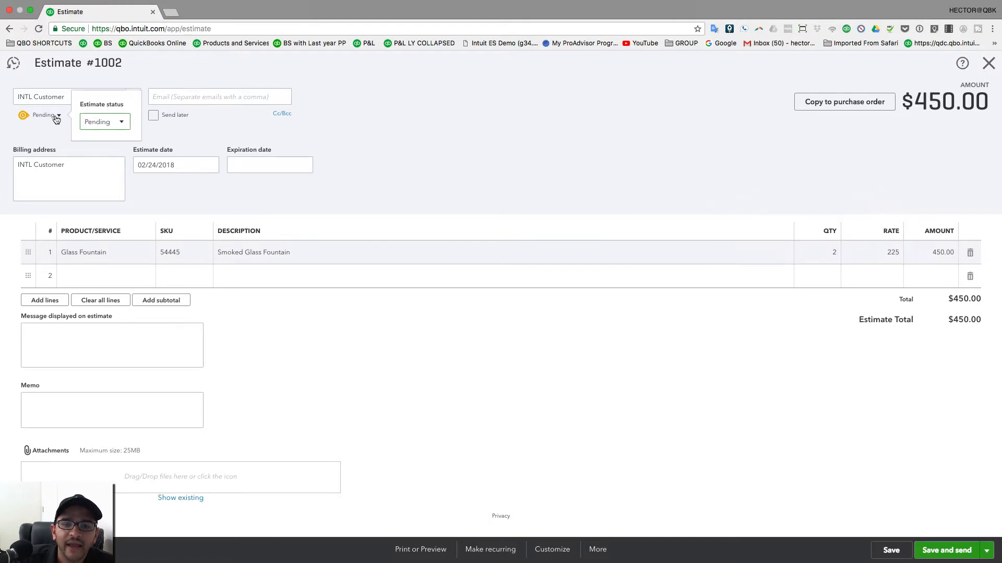
pyautogui.click(104, 122)
pyautogui.click(108, 155)
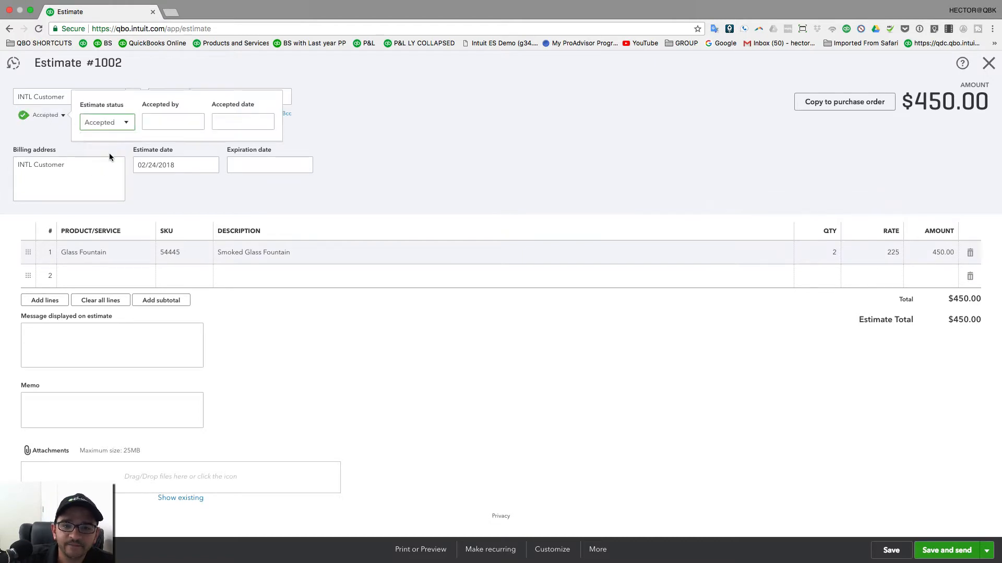
pyautogui.click(388, 146)
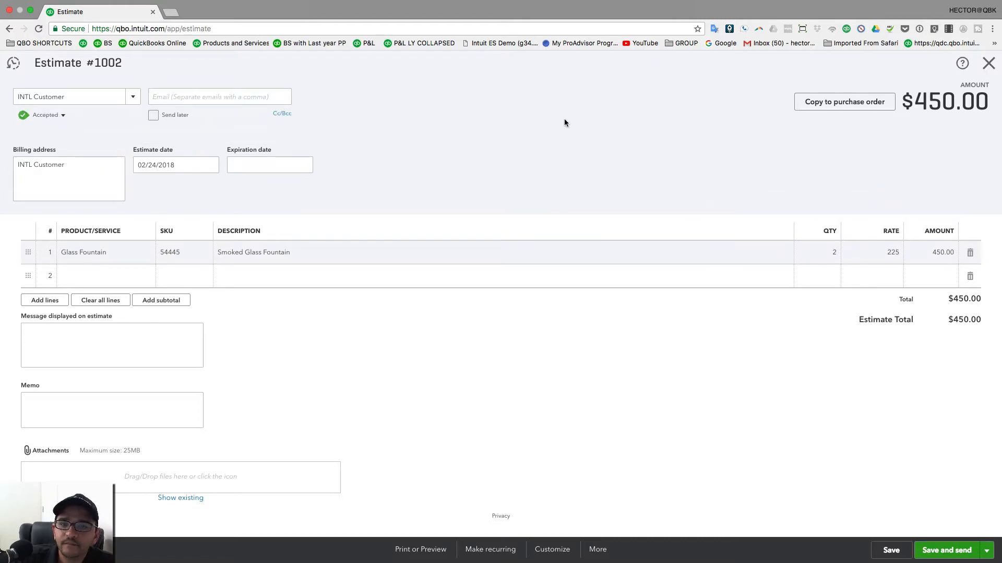
# Save and close the estimate, and reopen it from the recent transactions.
pyautogui.click(891, 551)
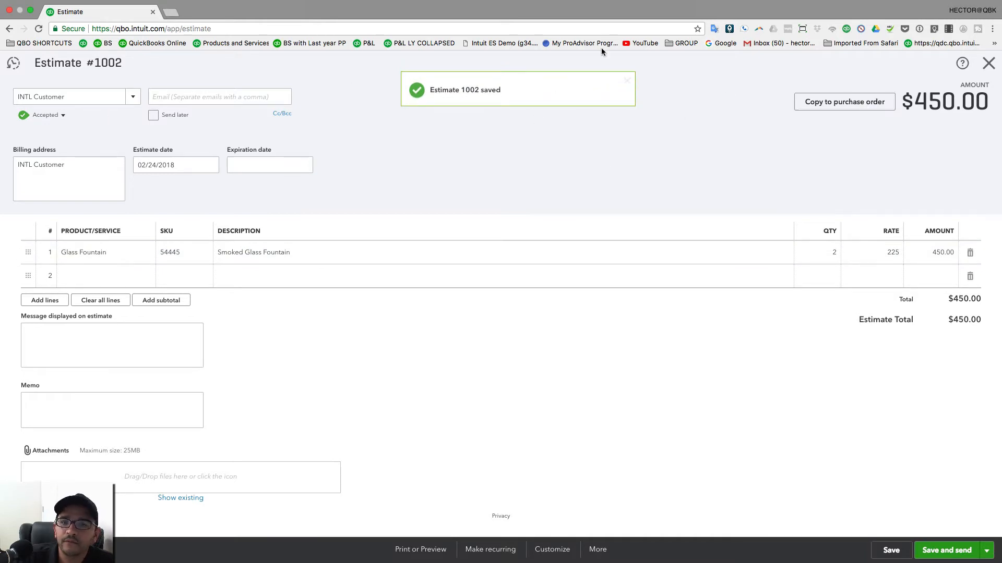
pyautogui.click(987, 66)
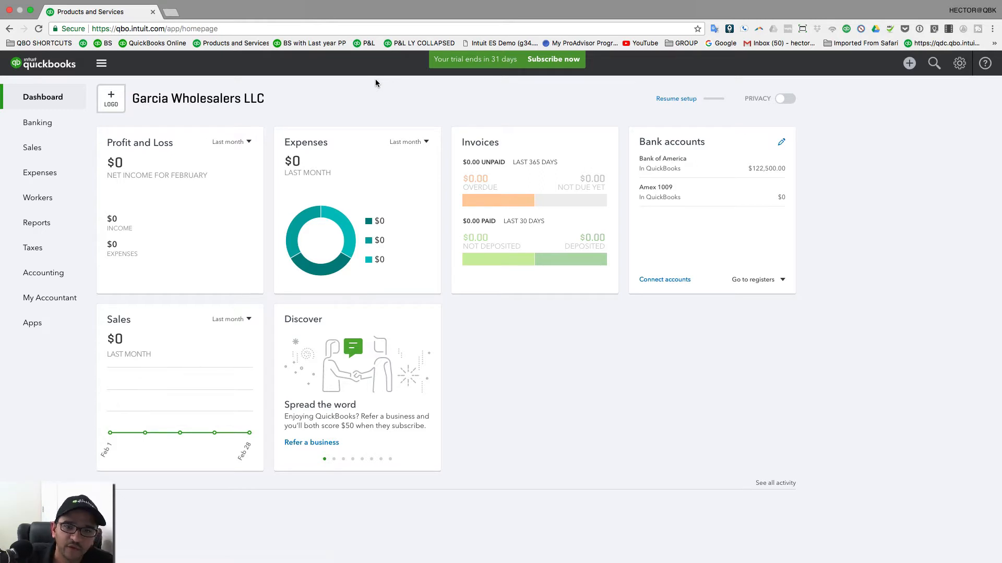
pyautogui.click(934, 63)
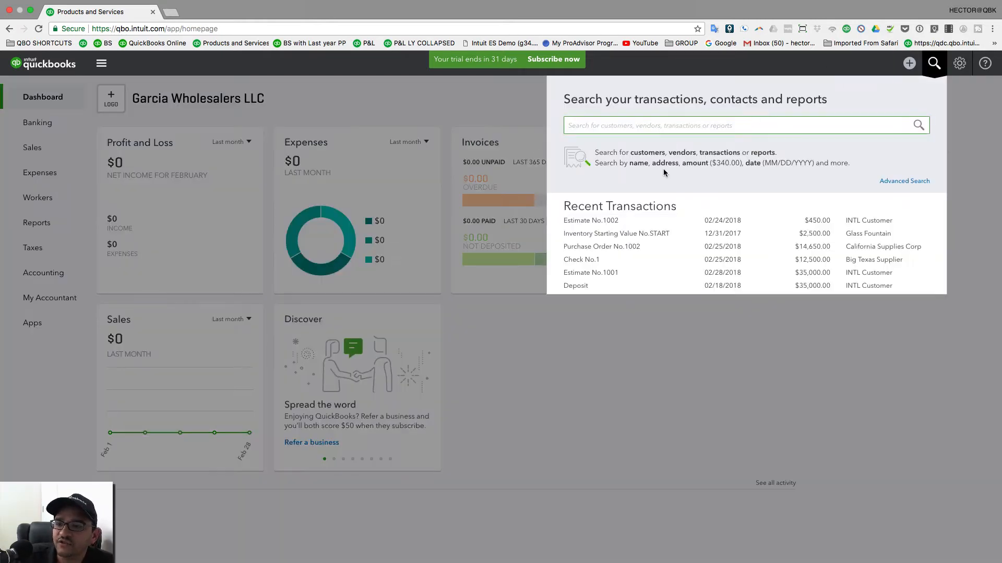
pyautogui.click(609, 221)
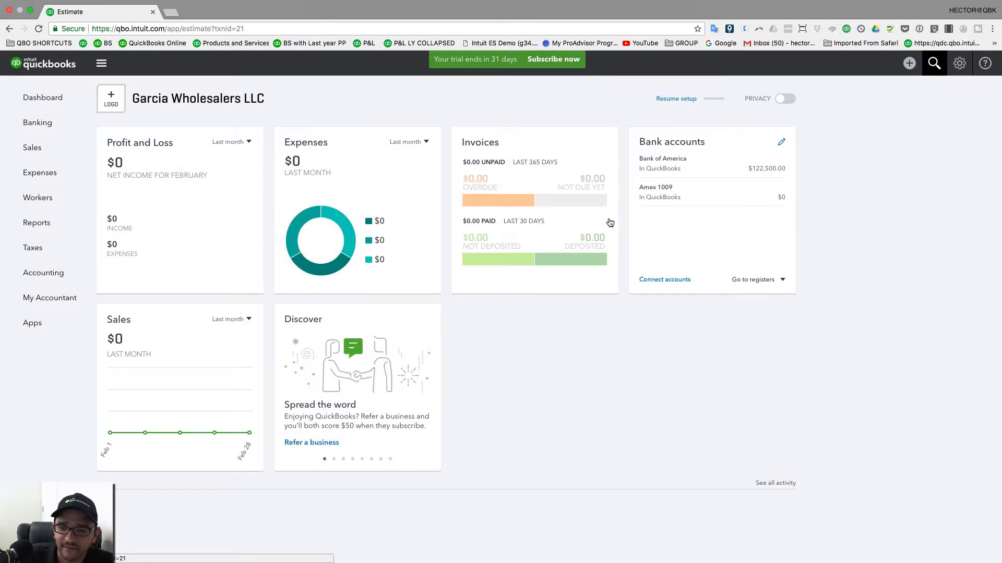
# Set the Glass Fountain line's quantity to 40 on the accepted estimate and save it.
pyautogui.click(825, 254)
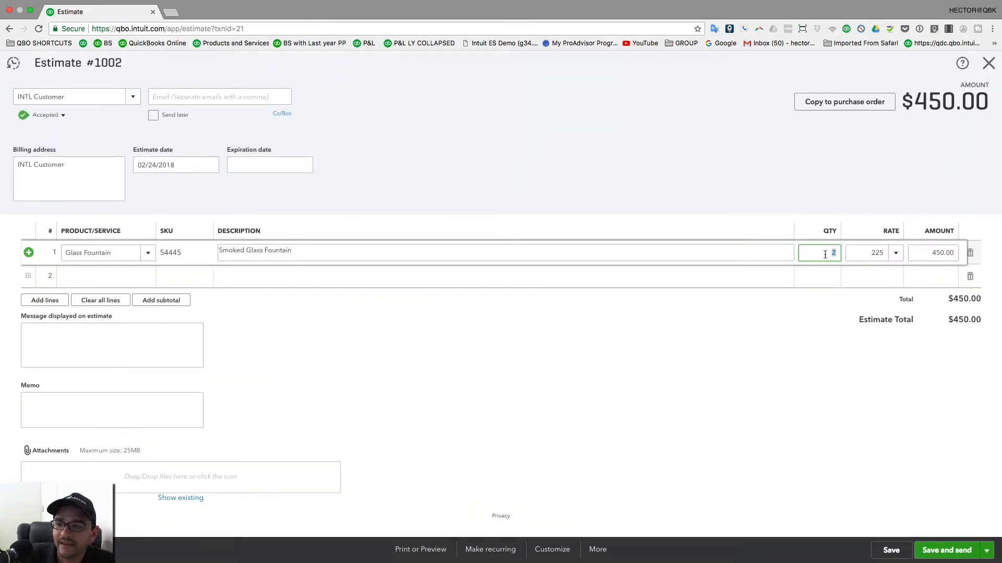
pyautogui.write('40')
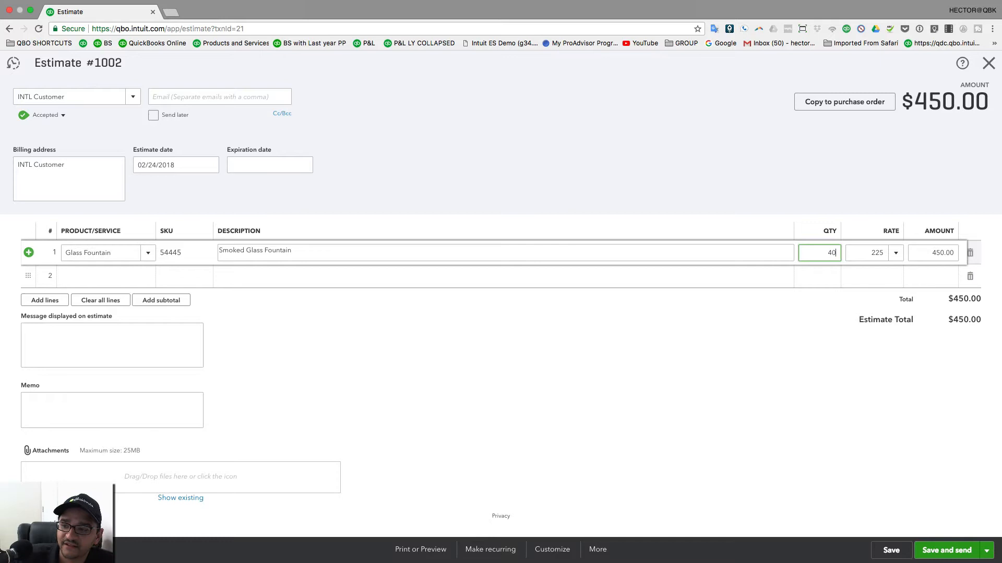
pyautogui.click(744, 276)
pyautogui.click(824, 254)
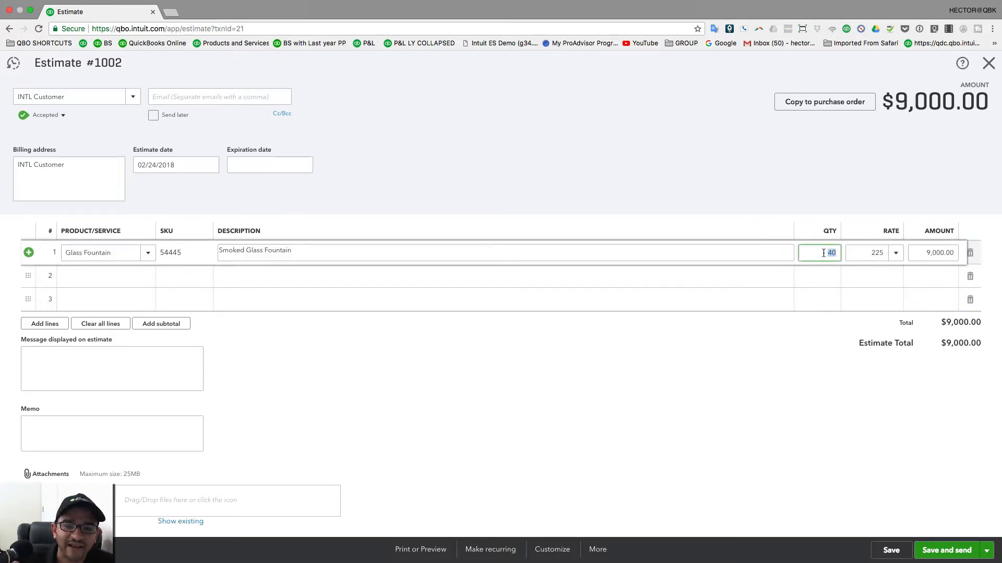
pyautogui.click(823, 253)
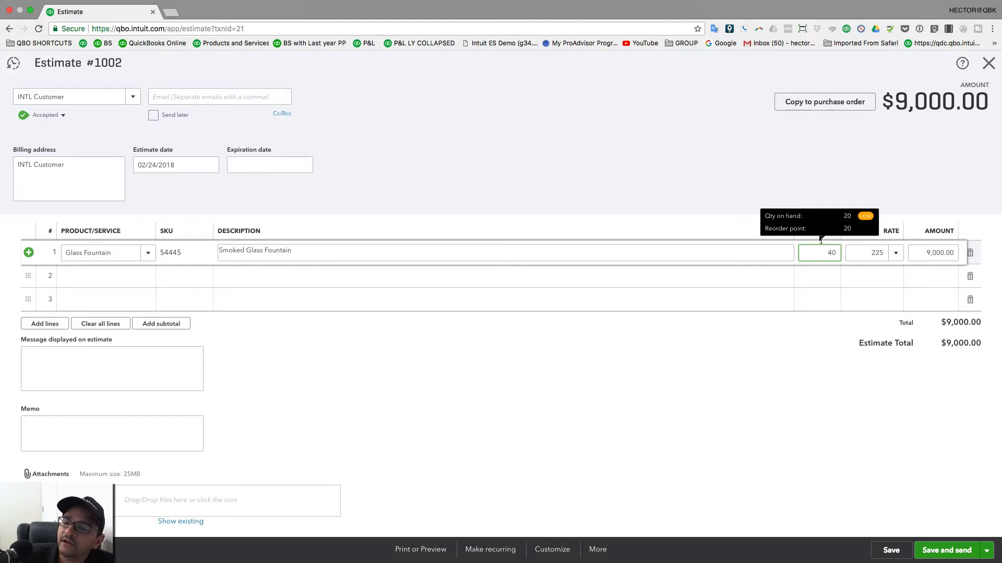
pyautogui.hotkey('ctrl', 'alt', 's')
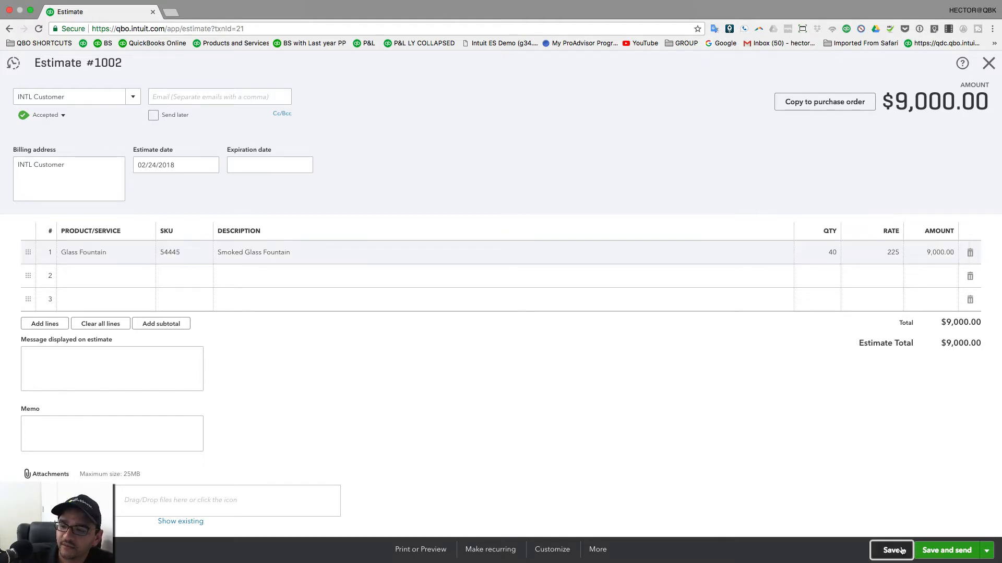
pyautogui.moveTo(832, 260)
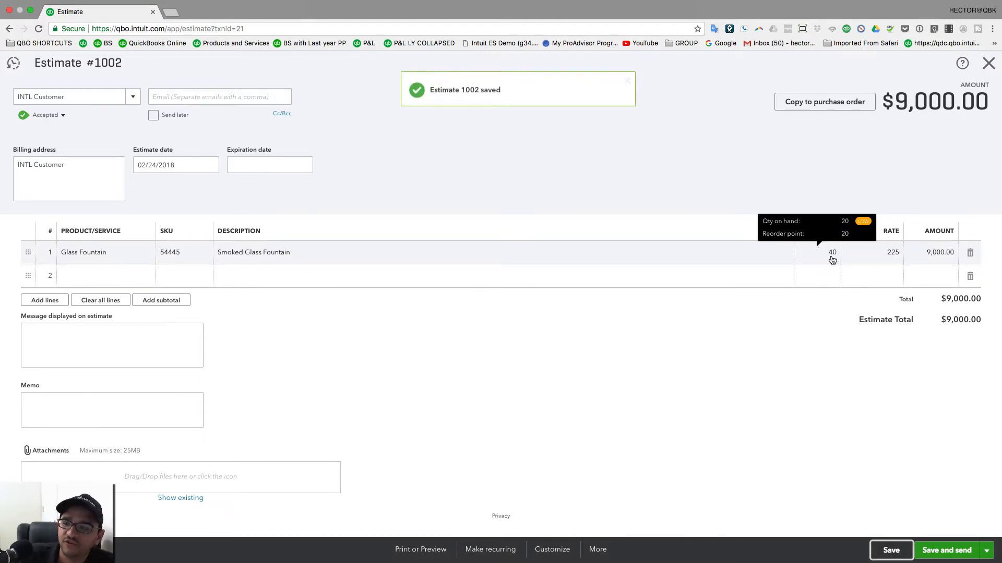
# Copy the estimate to a purchase order and set the Glass Fountain quantity on it to 65.
pyautogui.click(822, 103)
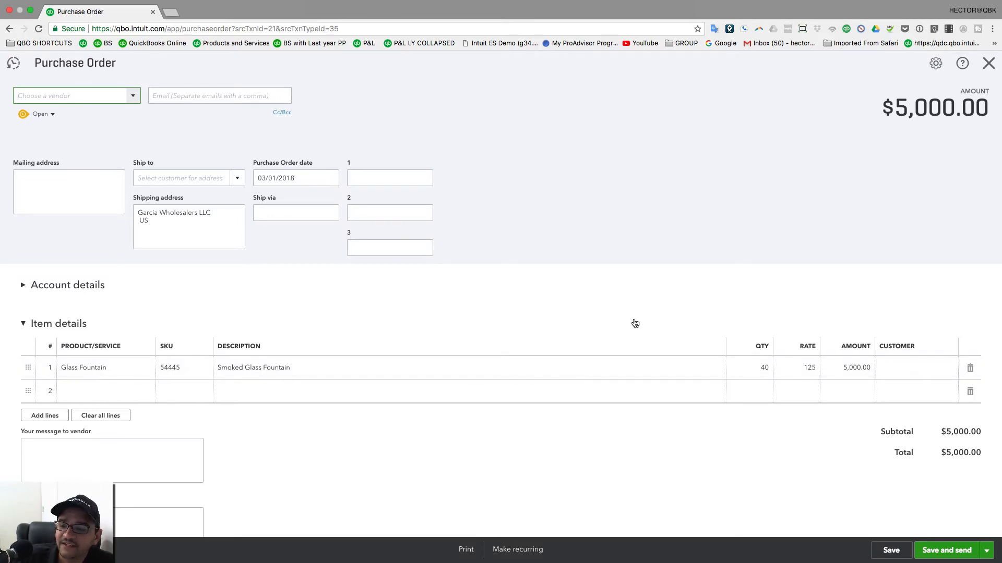
pyautogui.click(763, 369)
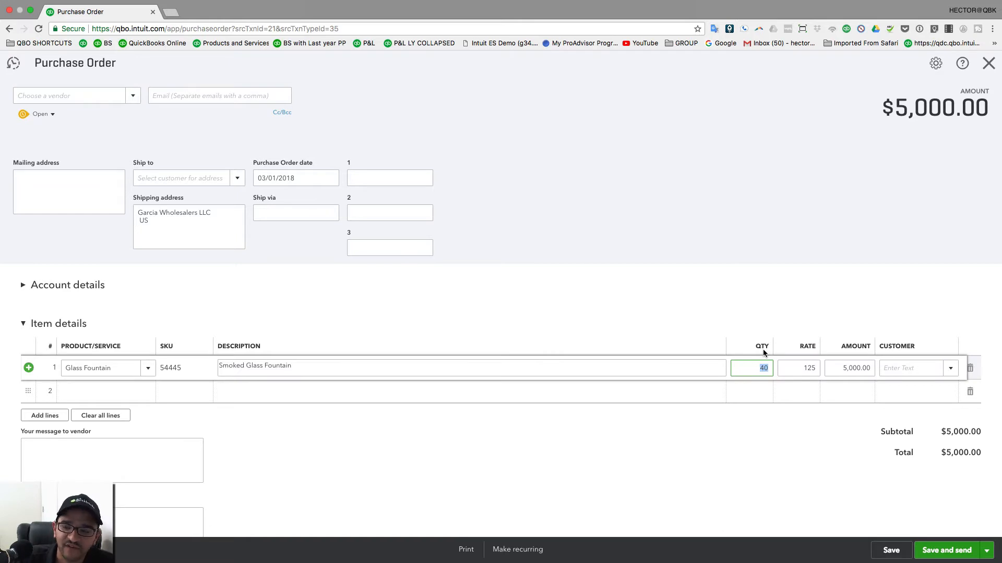
pyautogui.write('65')
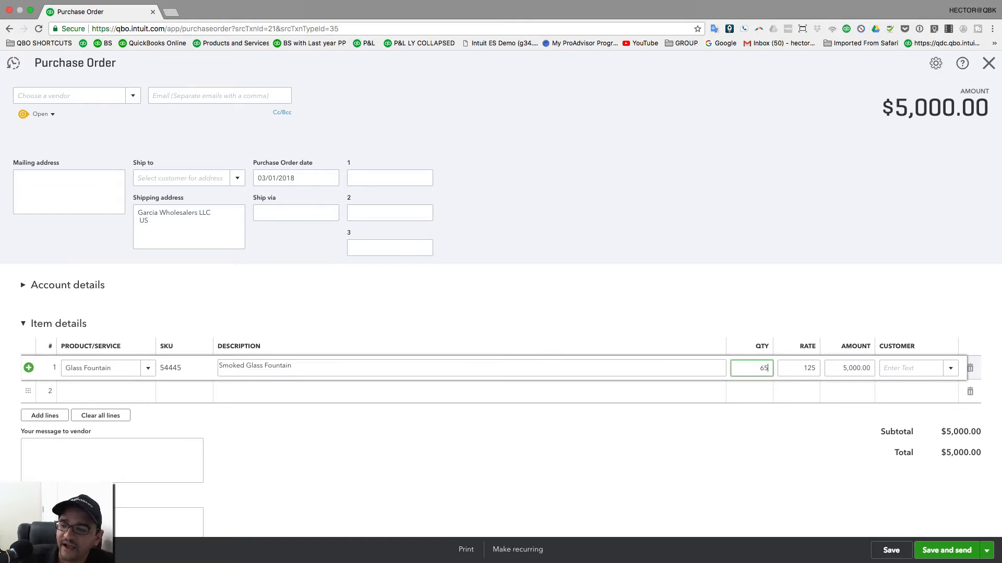
pyautogui.click(654, 391)
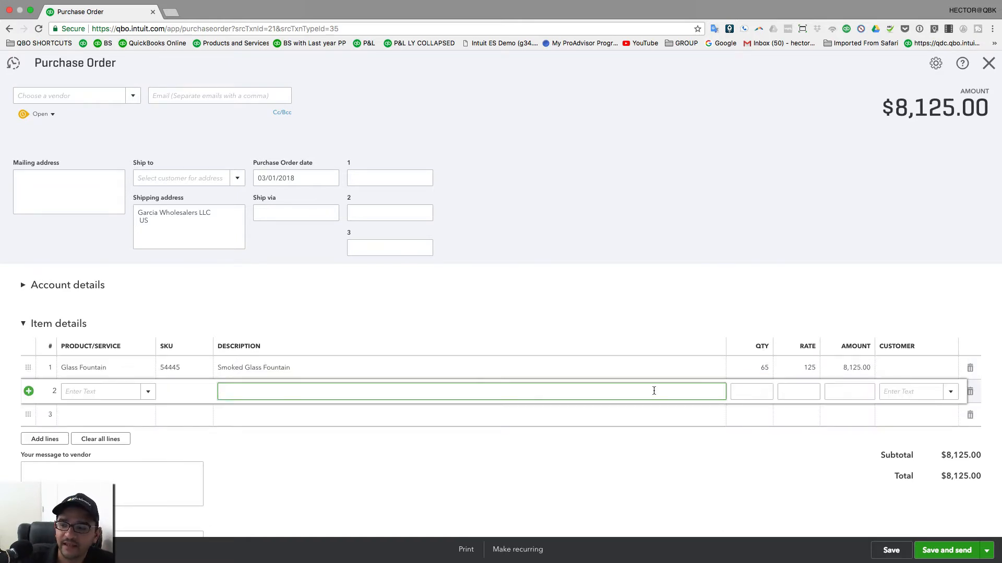
pyautogui.click(649, 370)
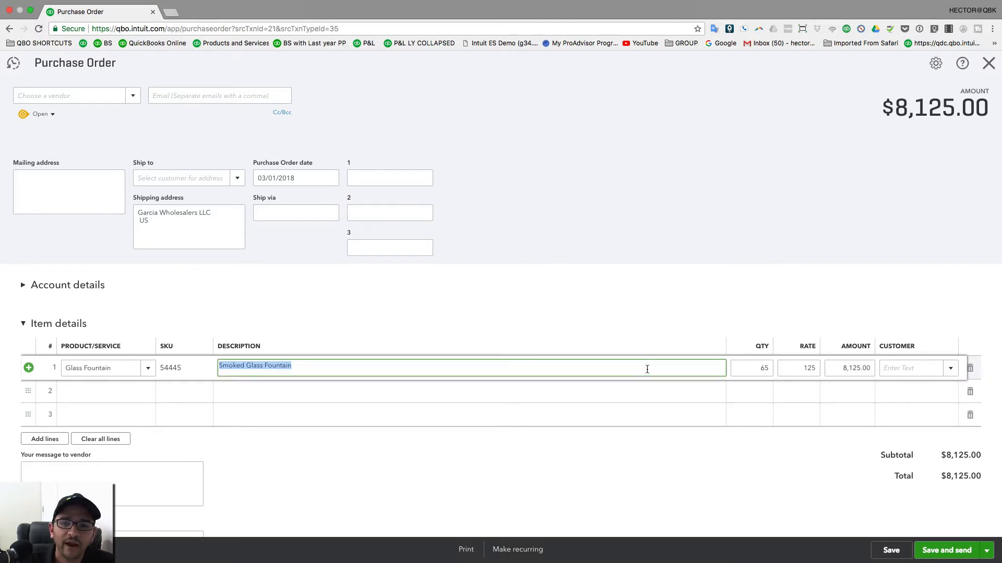
# Assign the purchase order to vendor Big Texas Supplier, dated 02/27/2018, and save it.
pyautogui.click(131, 97)
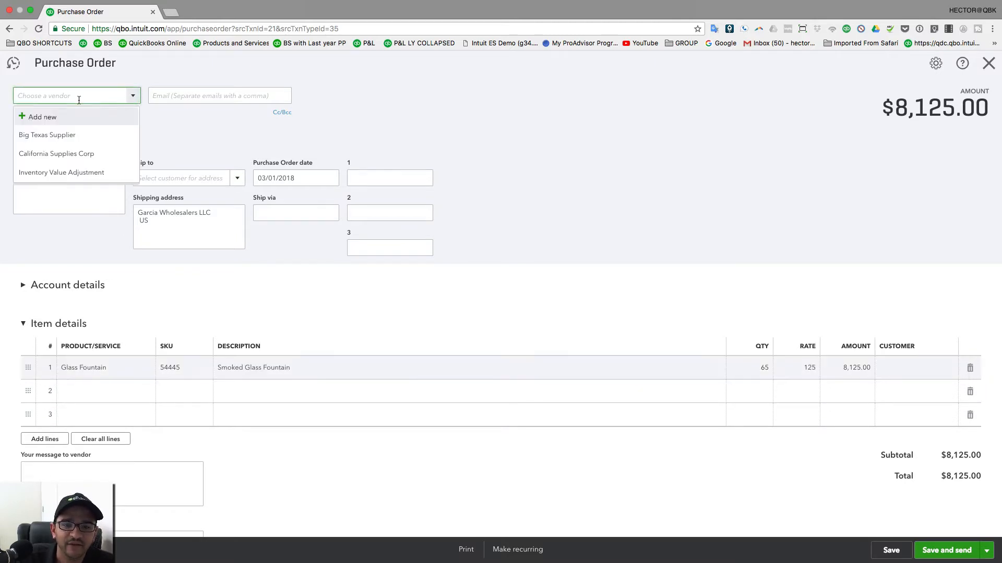
pyautogui.click(55, 136)
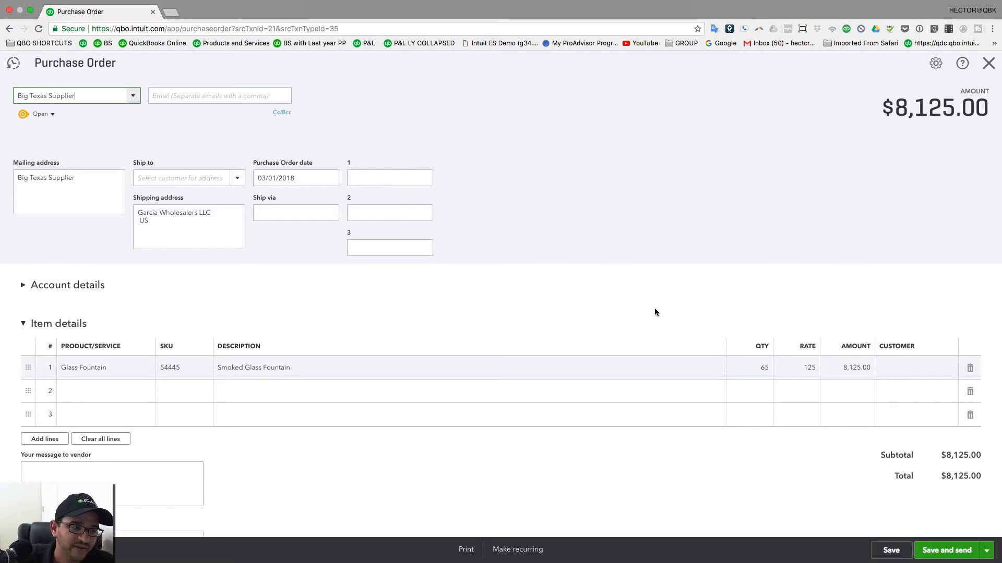
pyautogui.click(298, 177)
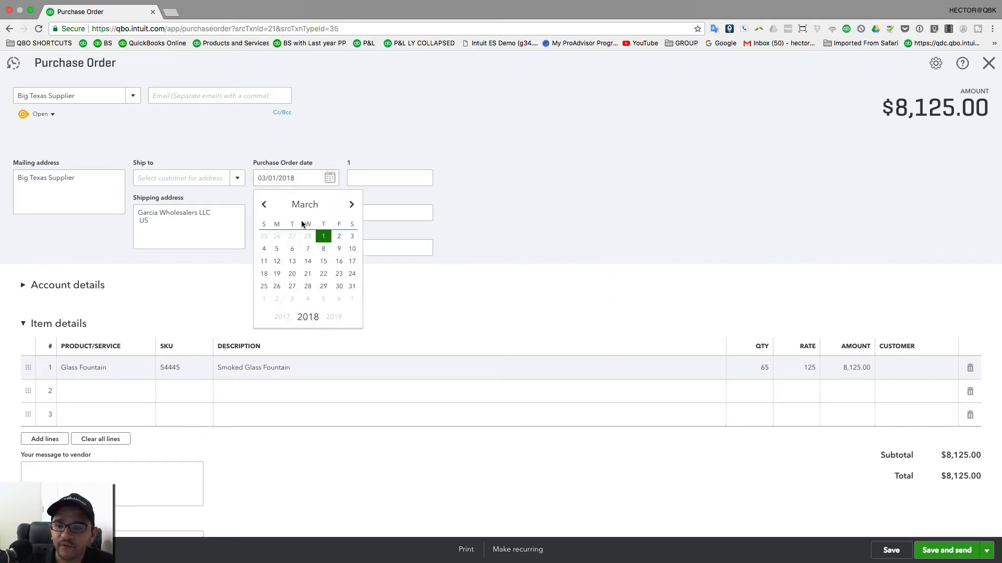
pyautogui.click(264, 205)
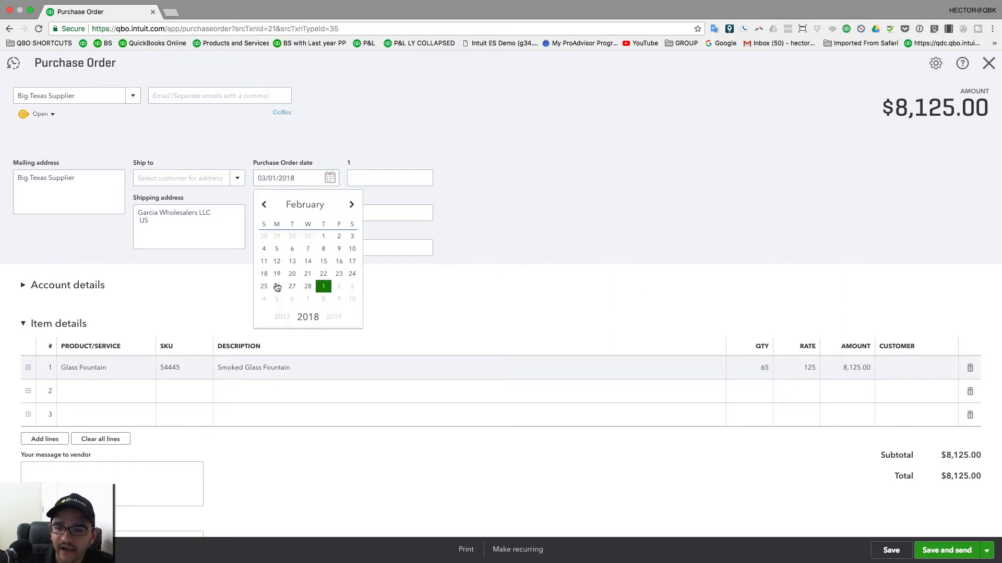
pyautogui.click(291, 286)
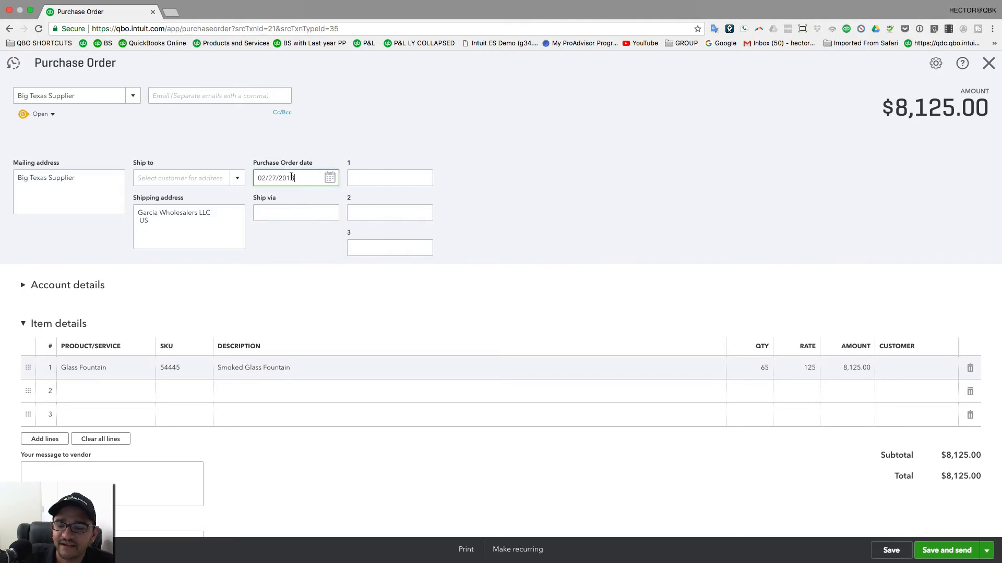
pyautogui.click(899, 554)
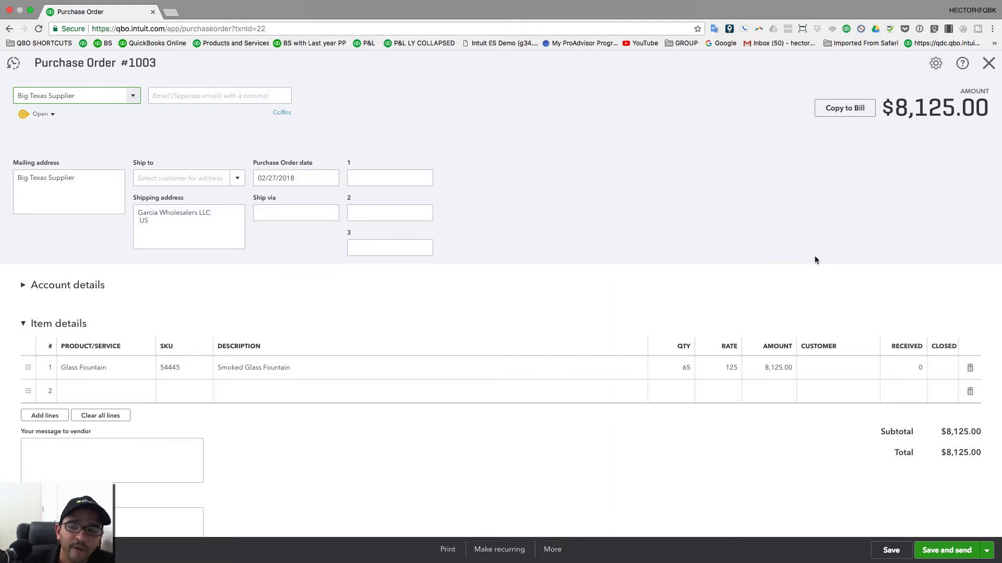
# Copy the purchase order to a bill and set the Glass Fountain quantity on it to 50.
pyautogui.click(842, 110)
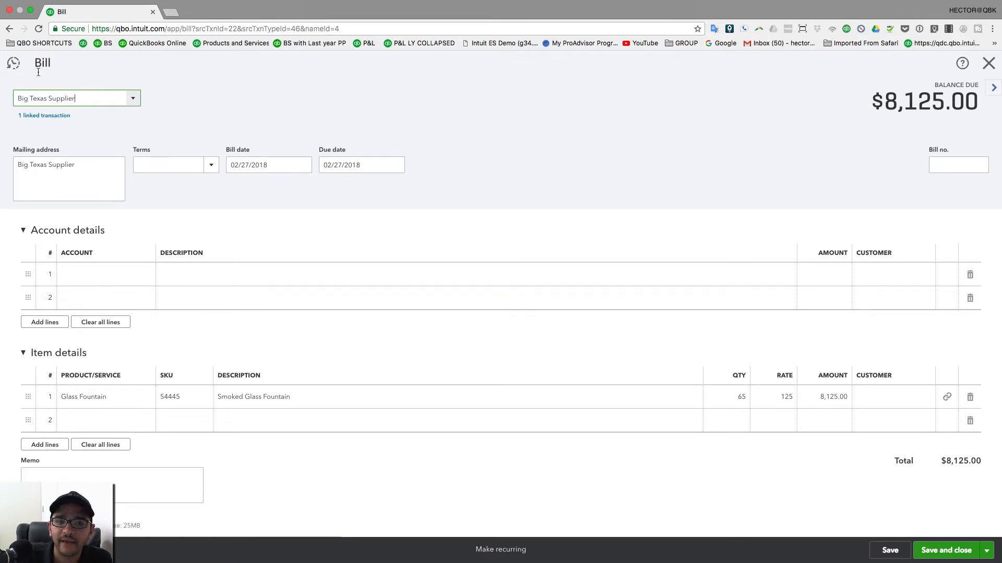
pyautogui.click(740, 398)
pyautogui.moveTo(729, 401); pyautogui.dragTo(747, 400)
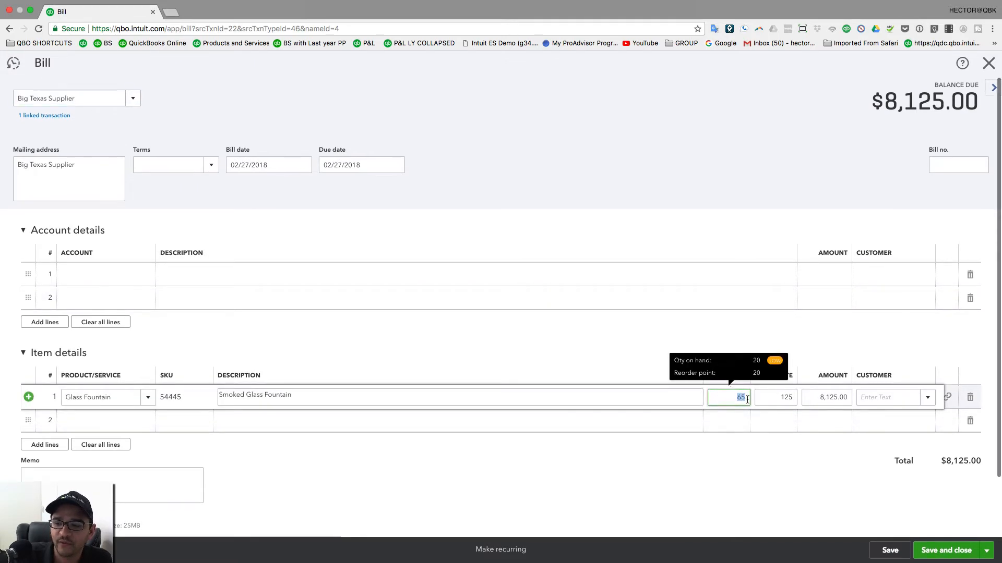
pyautogui.scroll(3, 747, 400)
pyautogui.rightClick(733, 398)
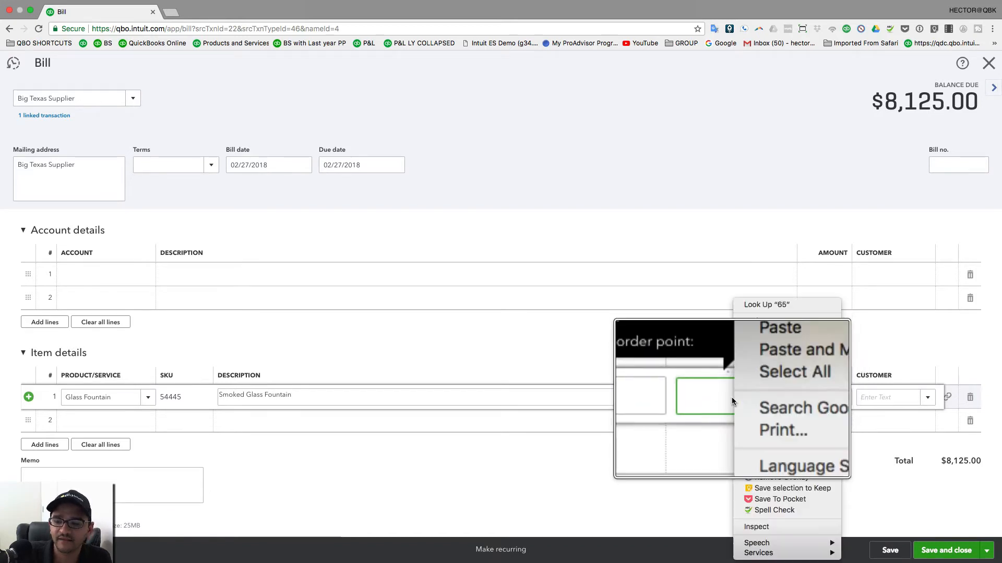
pyautogui.rightClick(720, 398)
pyautogui.click(715, 398)
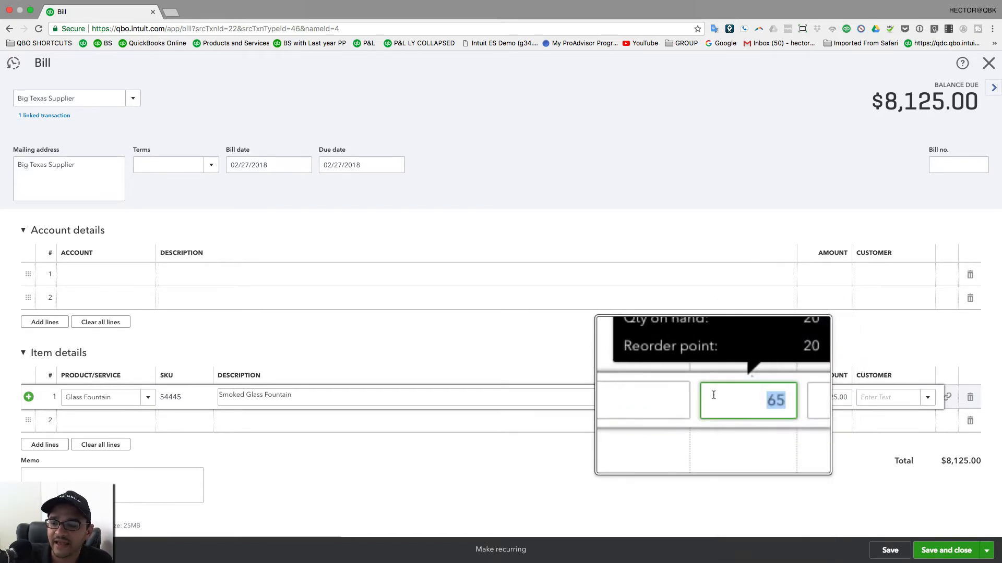
pyautogui.click(734, 398)
pyautogui.scroll(-3, 734, 398)
pyautogui.moveTo(734, 398); pyautogui.dragTo(761, 401)
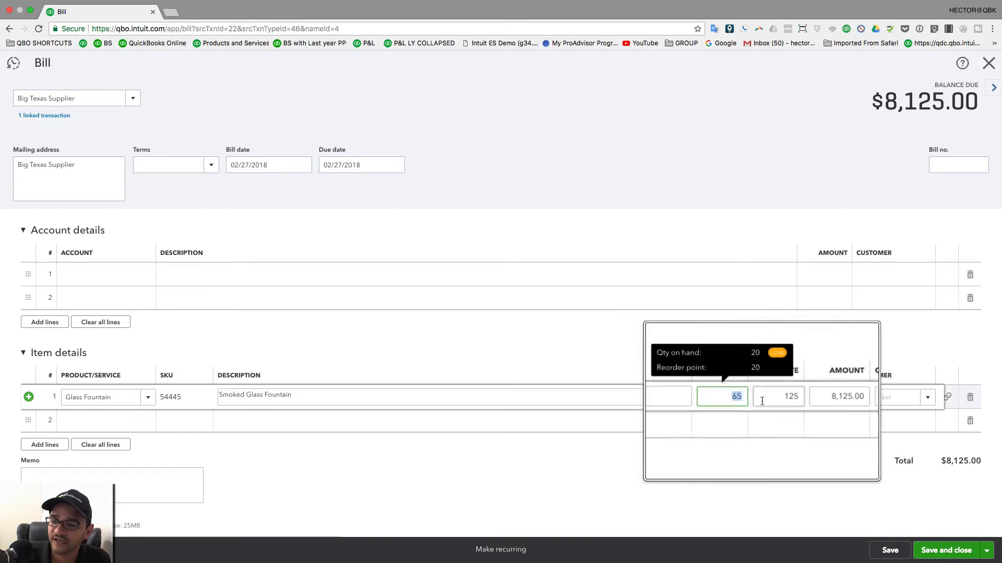
pyautogui.write('50')
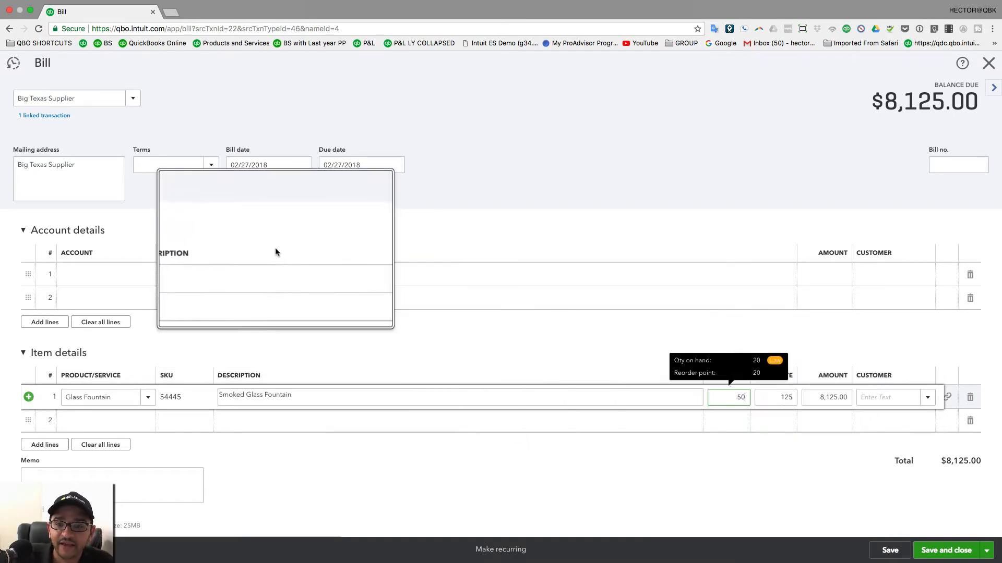
# Enter "Partial PO Recieved" as the bill's memo.
pyautogui.scroll(-2, 83, 444)
pyautogui.click(81, 417)
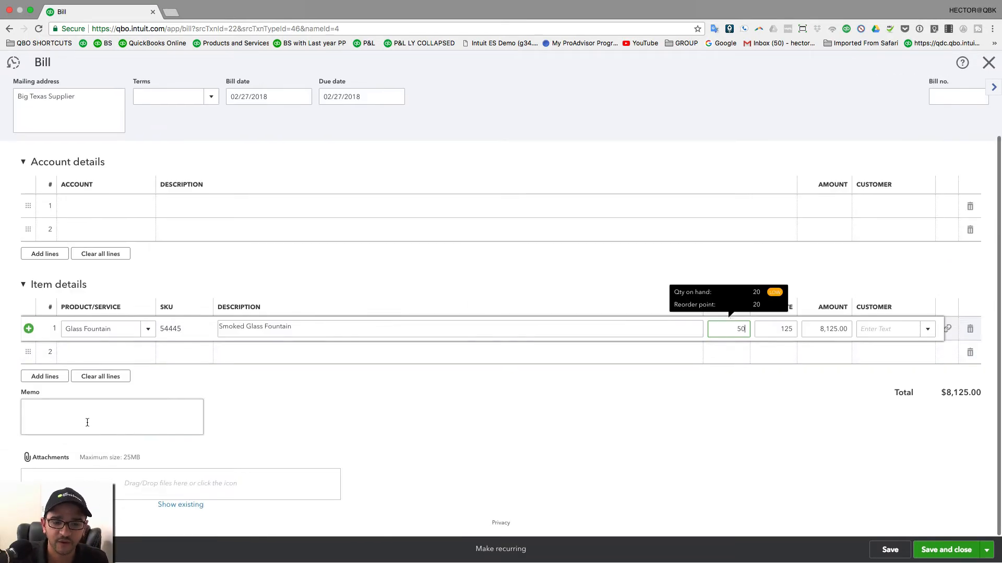
pyautogui.write('Part')
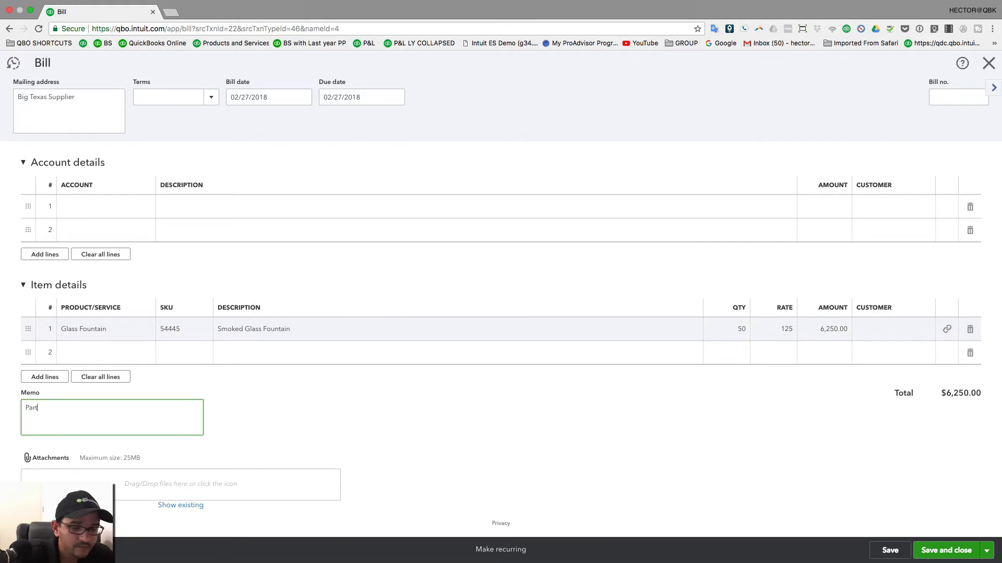
pyautogui.write('ial PO')
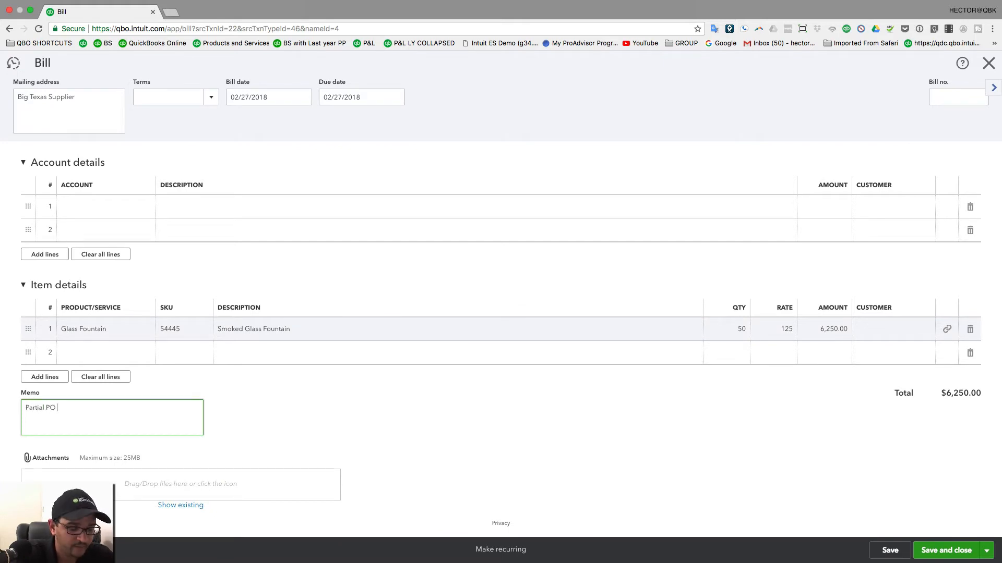
pyautogui.write(' Recieved')
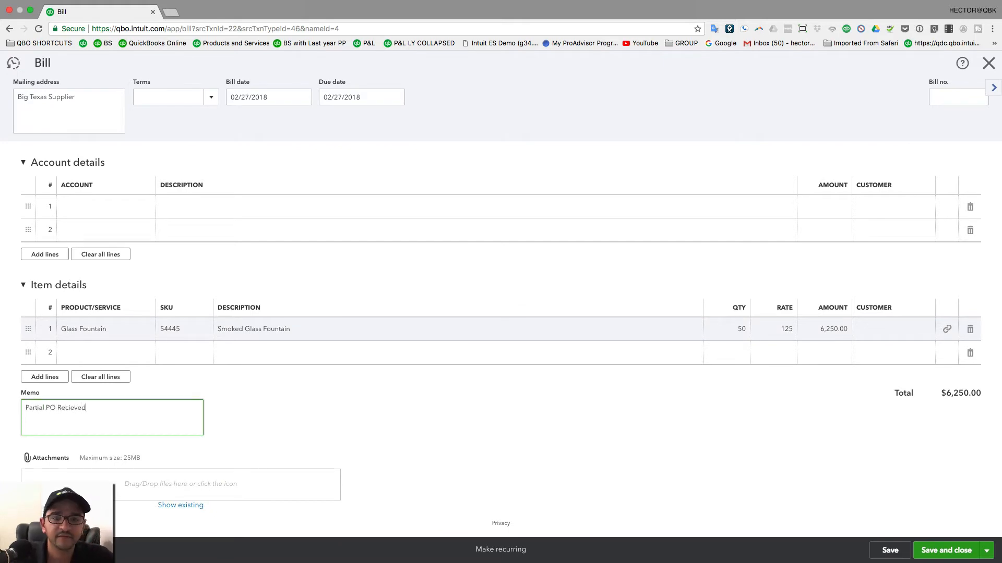
# Open the bill's linked purchase order in a new browser tab and review it.
pyautogui.scroll(3, 92, 327)
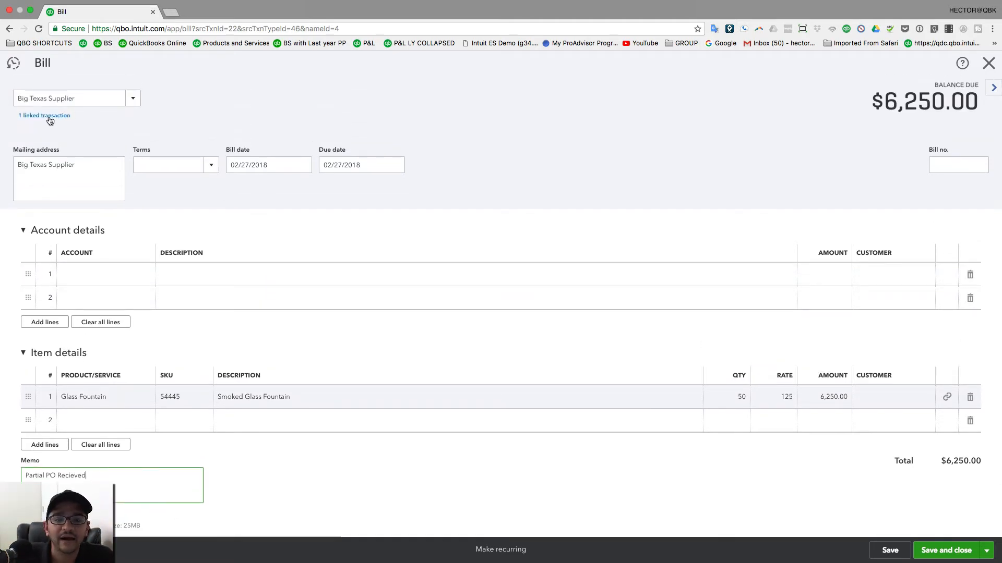
pyautogui.click(50, 118)
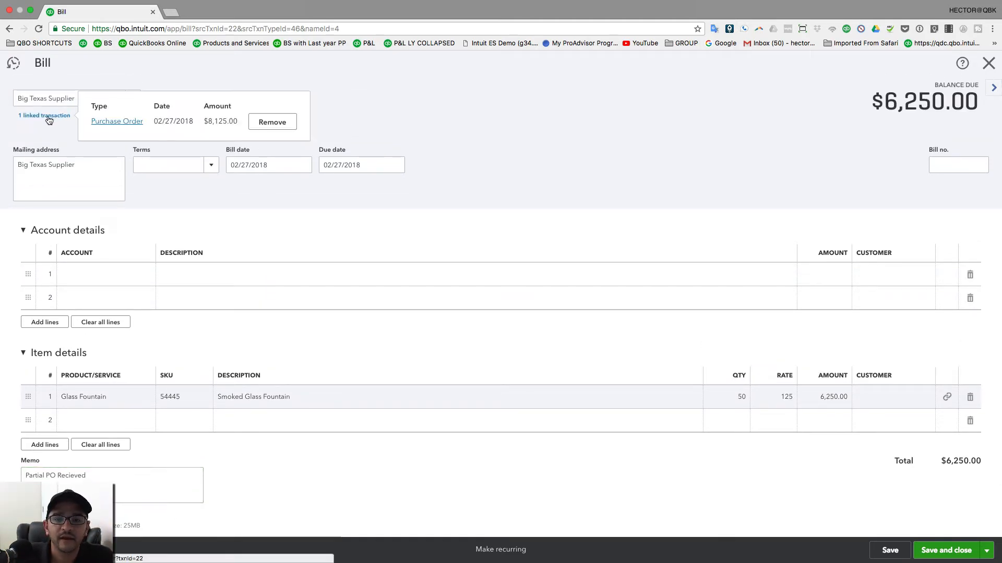
pyautogui.rightClick(116, 122)
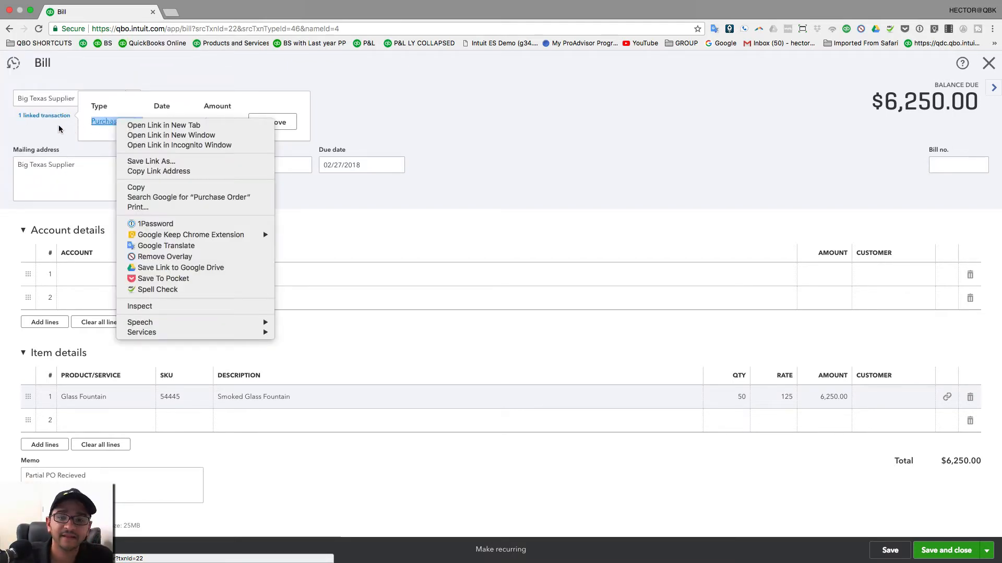
pyautogui.click(103, 130)
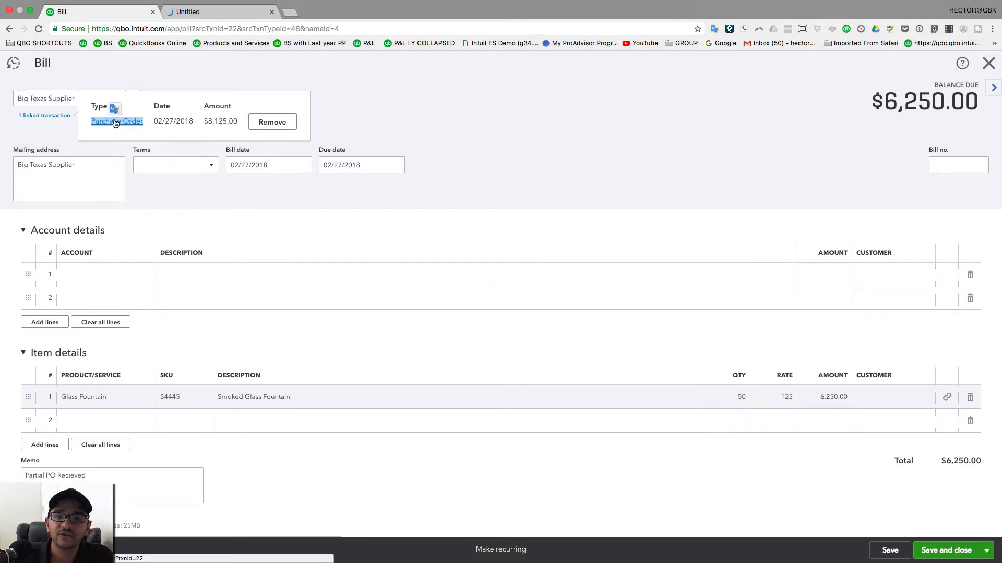
pyautogui.click(217, 12)
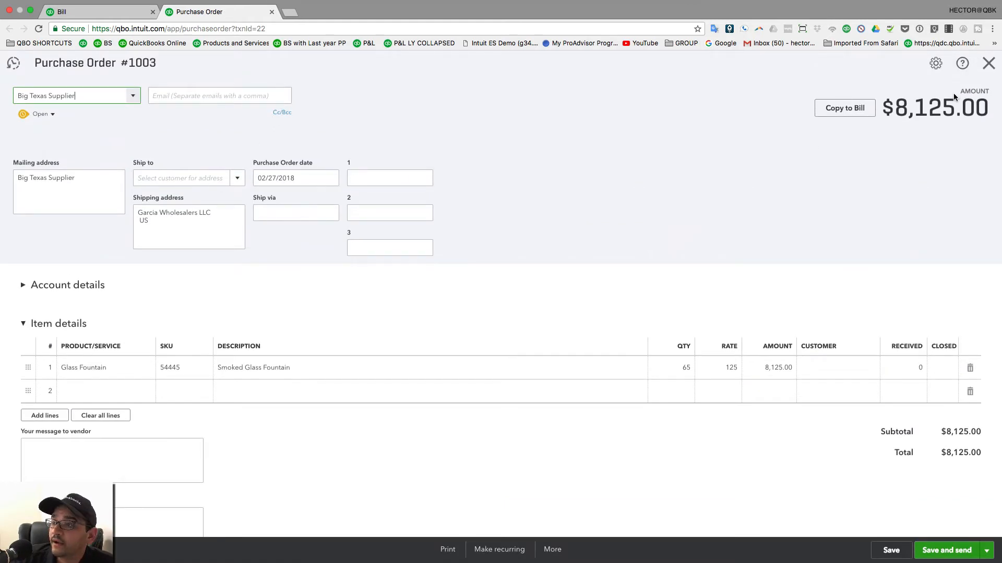
pyautogui.scroll(-3, 380, 238)
pyautogui.scroll(3, 380, 237)
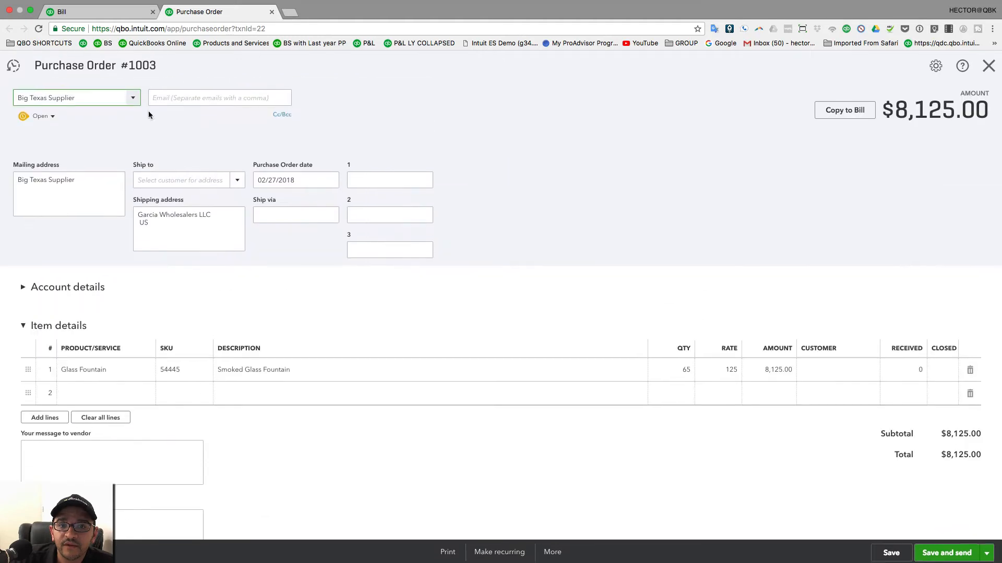
# Copy the purchase order's number from its heading and append it to the bill's memo.
pyautogui.moveTo(120, 62); pyautogui.dragTo(149, 62)
pyautogui.rightClick(151, 63)
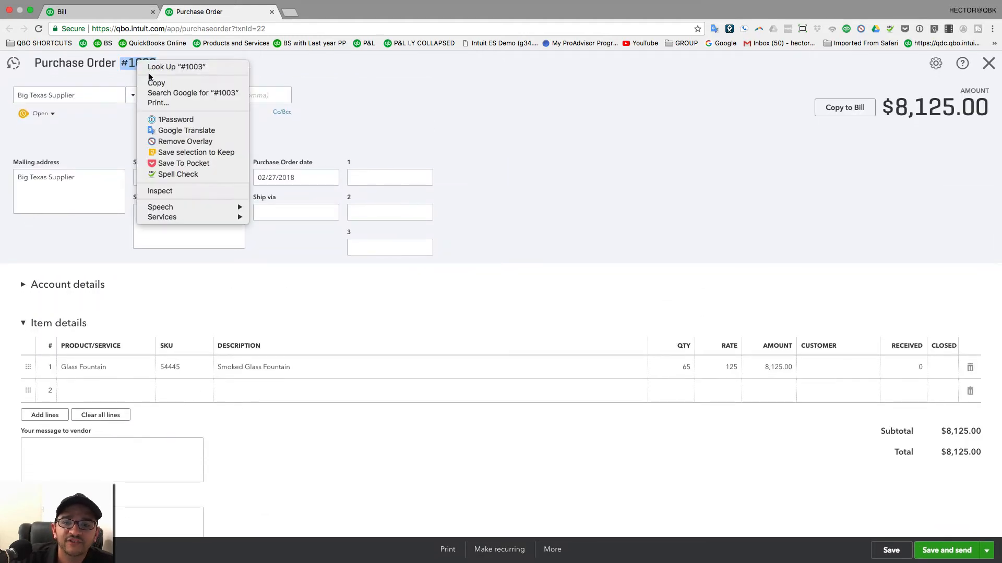
pyautogui.click(158, 85)
pyautogui.click(99, 12)
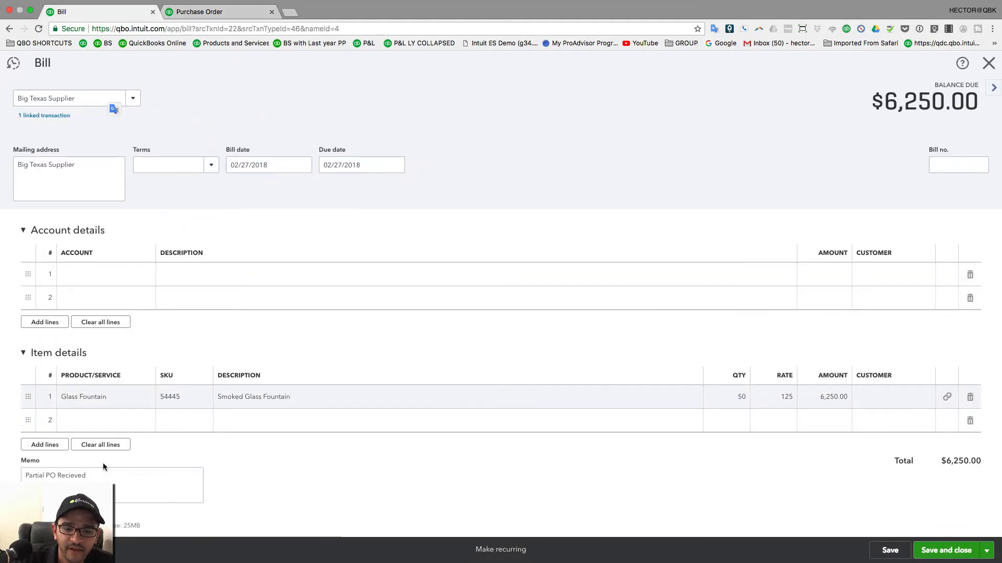
pyautogui.click(117, 474)
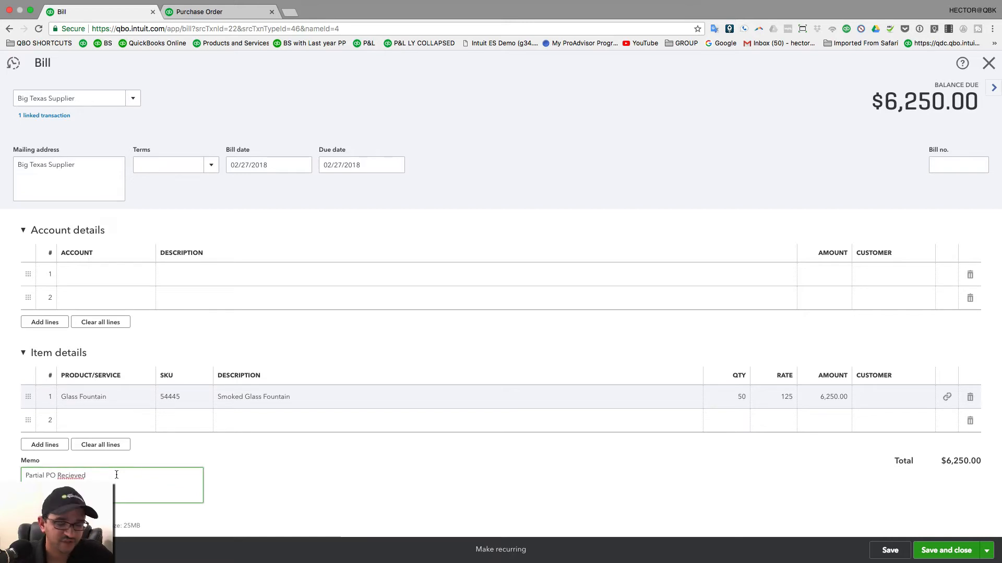
pyautogui.hotkey('ctrl', 'v')
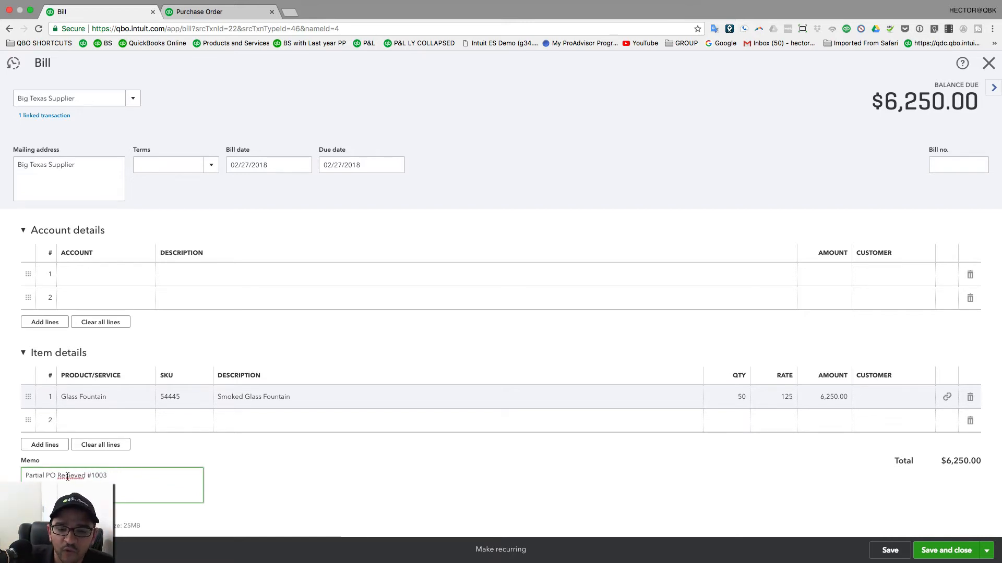
# Correct the misspelled word in the bill's memo to "Received".
pyautogui.rightClick(84, 474)
pyautogui.click(104, 313)
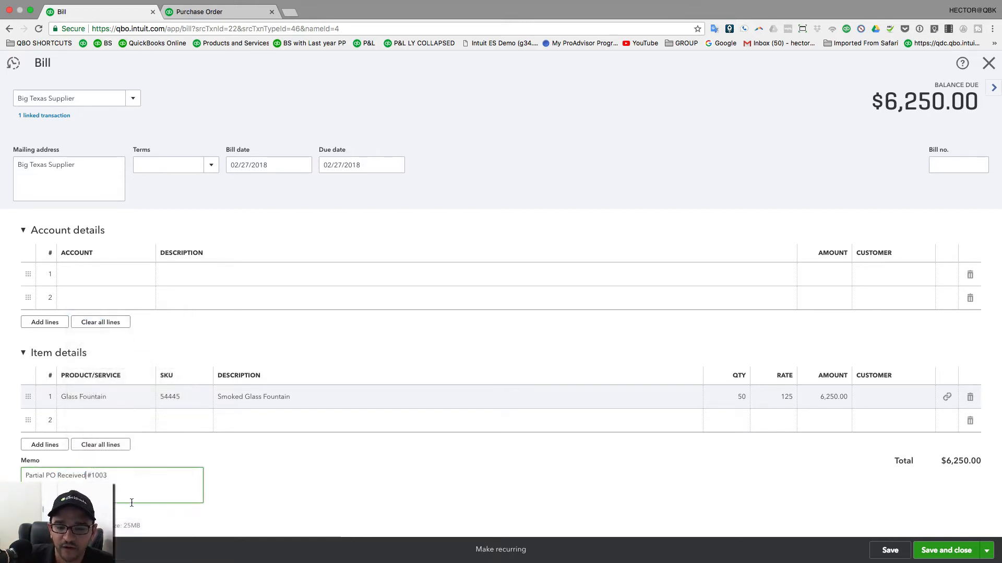
pyautogui.click(87, 476)
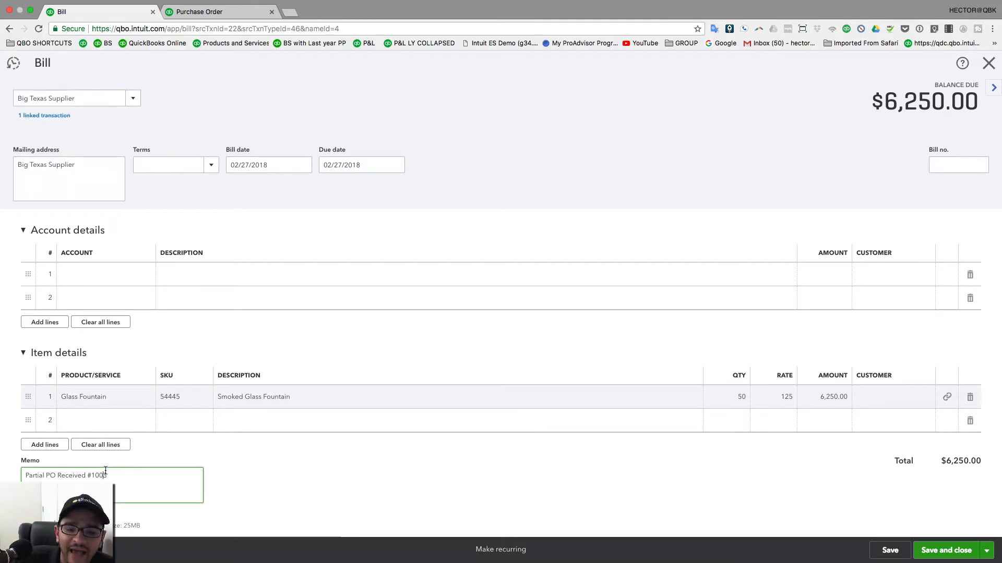
pyautogui.moveTo(109, 476); pyautogui.dragTo(99, 475)
# Enter the vendor's bill number on the bill, then save and close it.
pyautogui.click(958, 164)
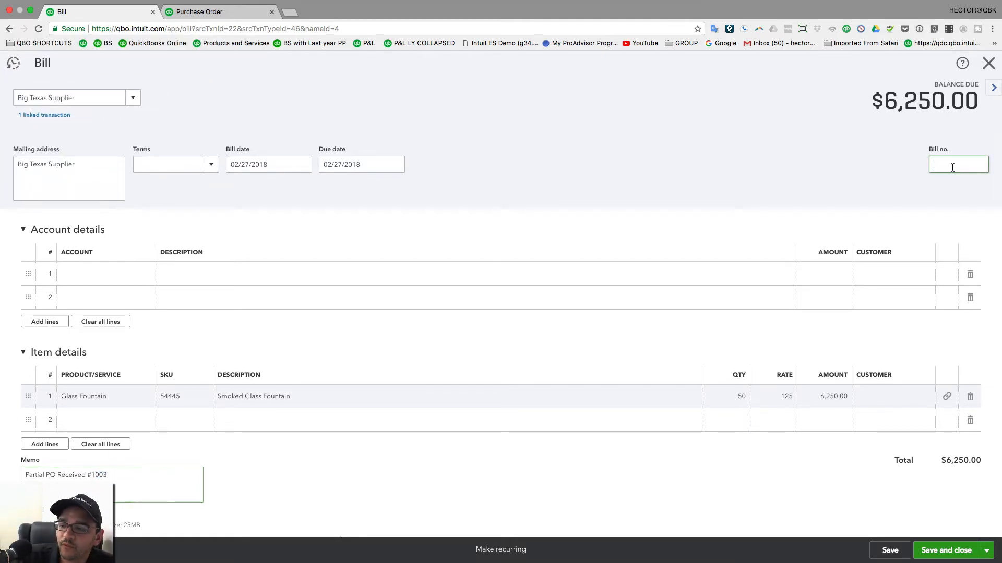
pyautogui.write('5484844')
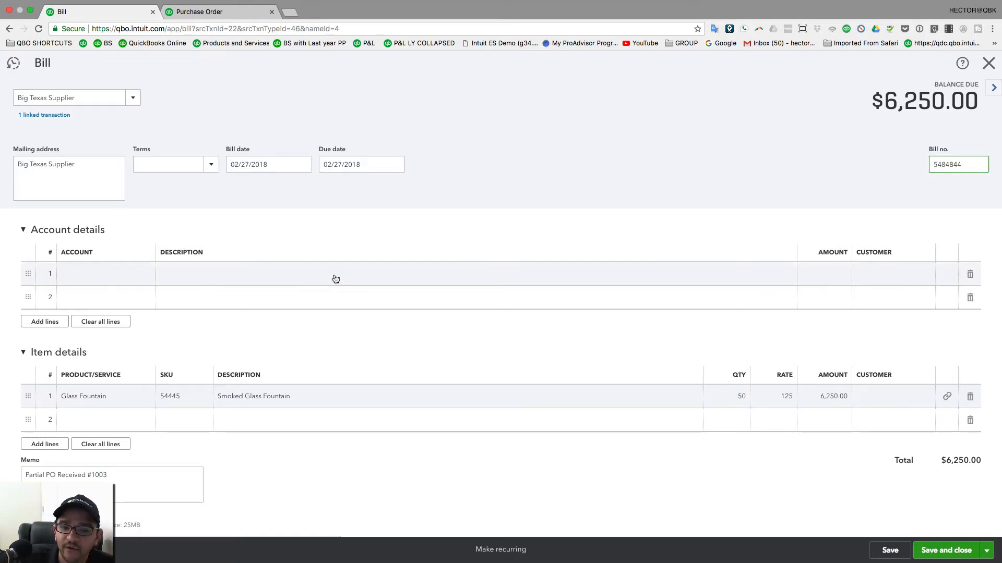
pyautogui.click(946, 551)
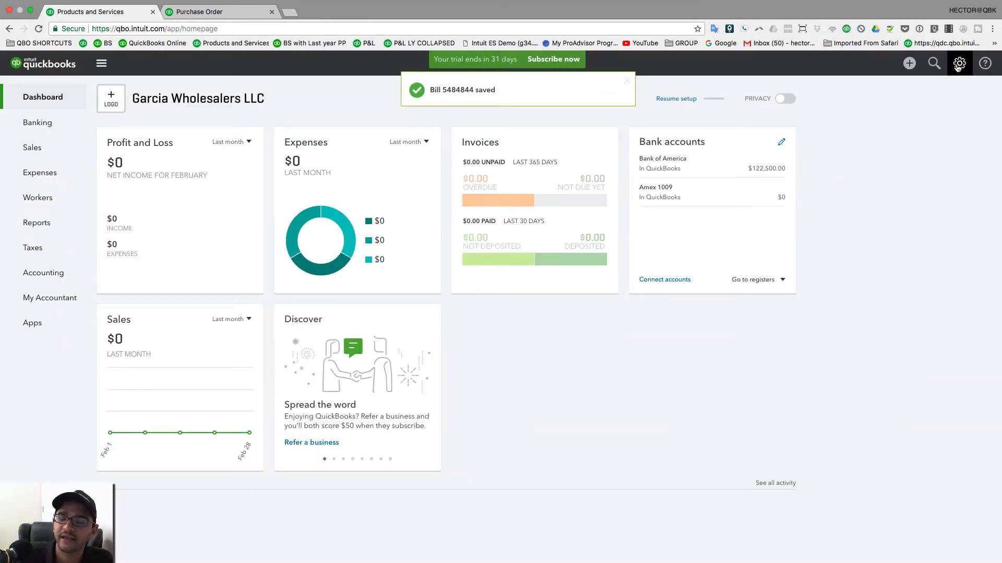
# Run the Product/Service List report and open the Products and Services list to check the Glass Fountain quantity on hand.
pyautogui.click(51, 224)
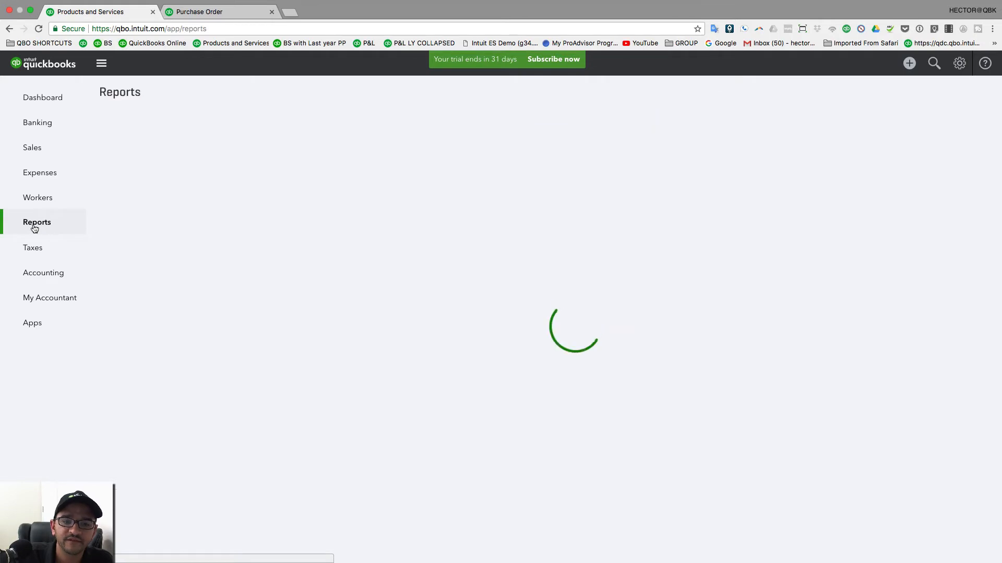
pyautogui.scroll(-10, 317, 419)
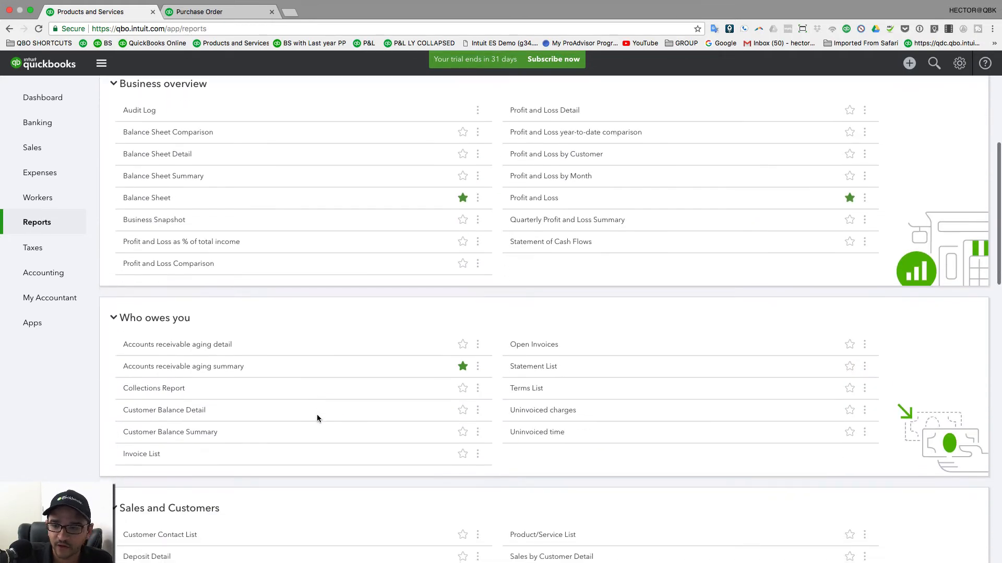
pyautogui.scroll(-7, 317, 419)
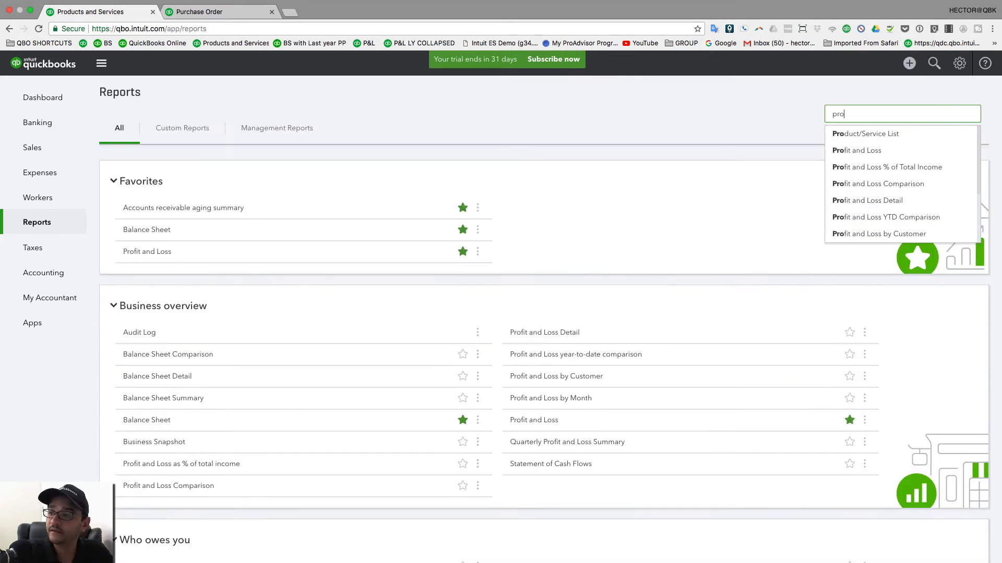
pyautogui.click(867, 137)
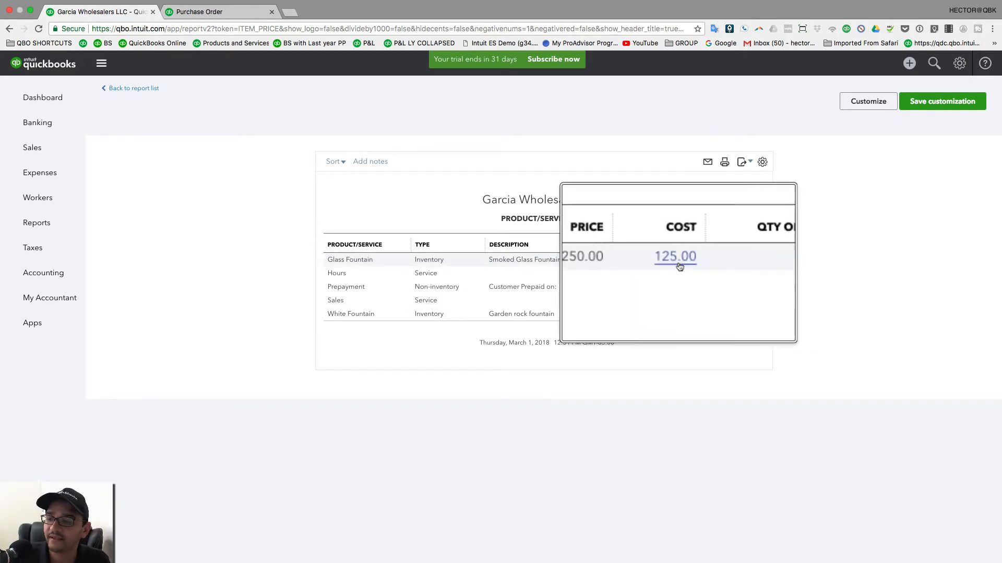
pyautogui.click(959, 63)
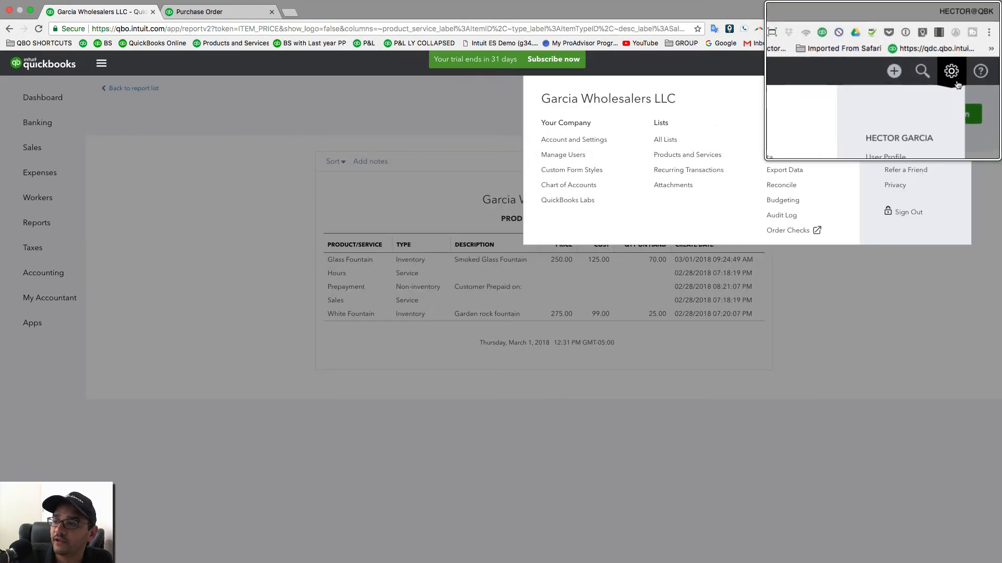
pyautogui.click(684, 155)
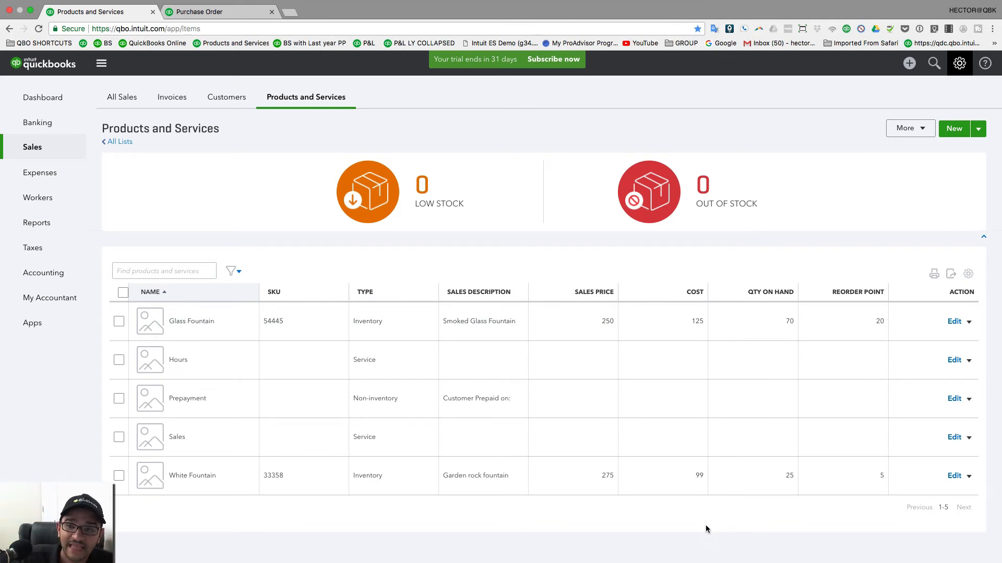
pyautogui.rightClick(909, 64)
pyautogui.press('Escape')
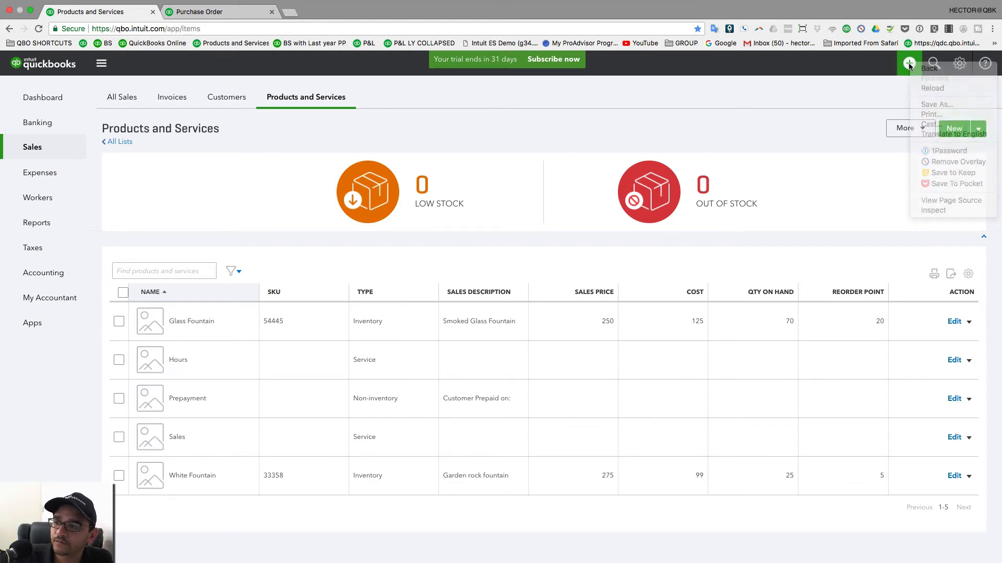
pyautogui.click(908, 64)
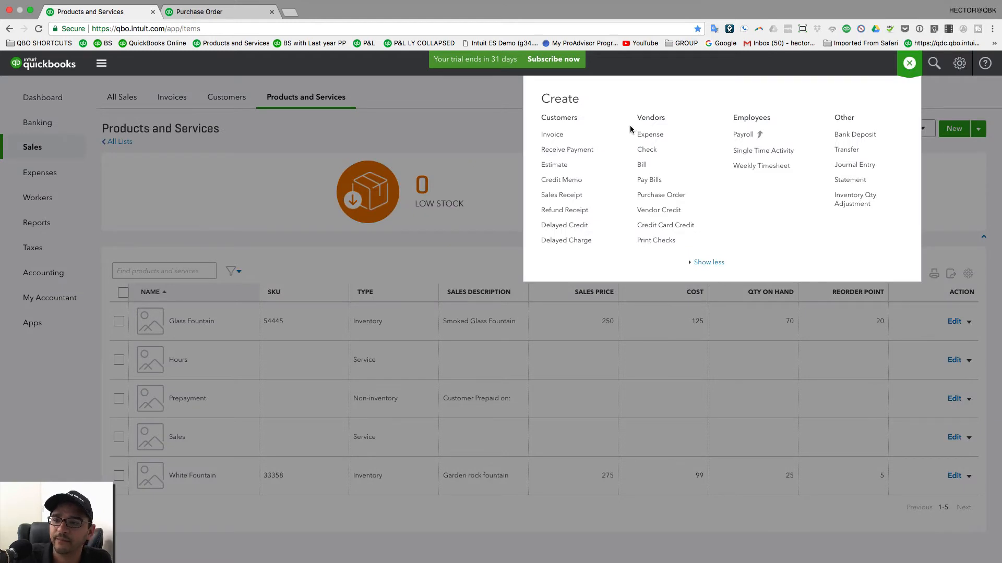
pyautogui.click(553, 135)
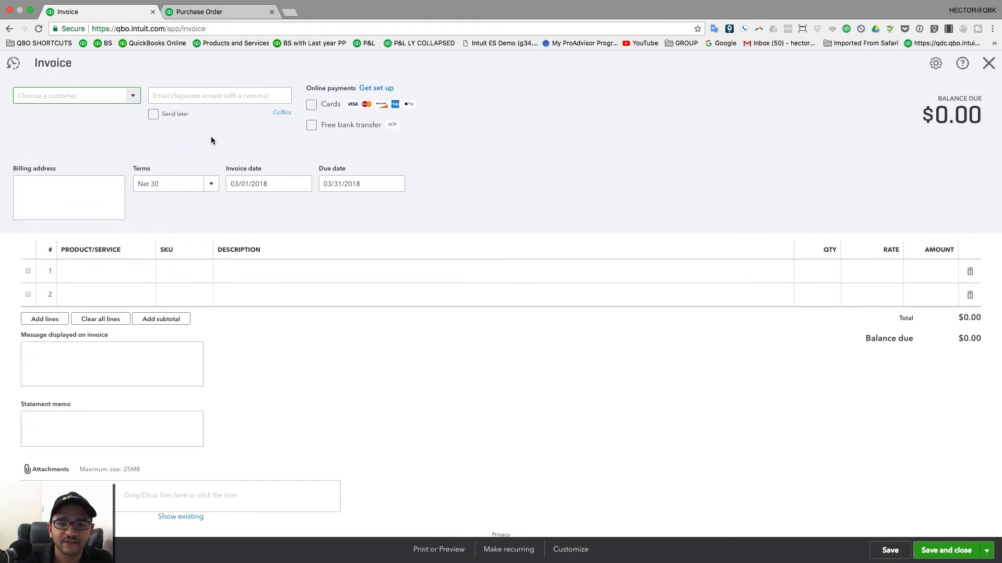
pyautogui.click(136, 96)
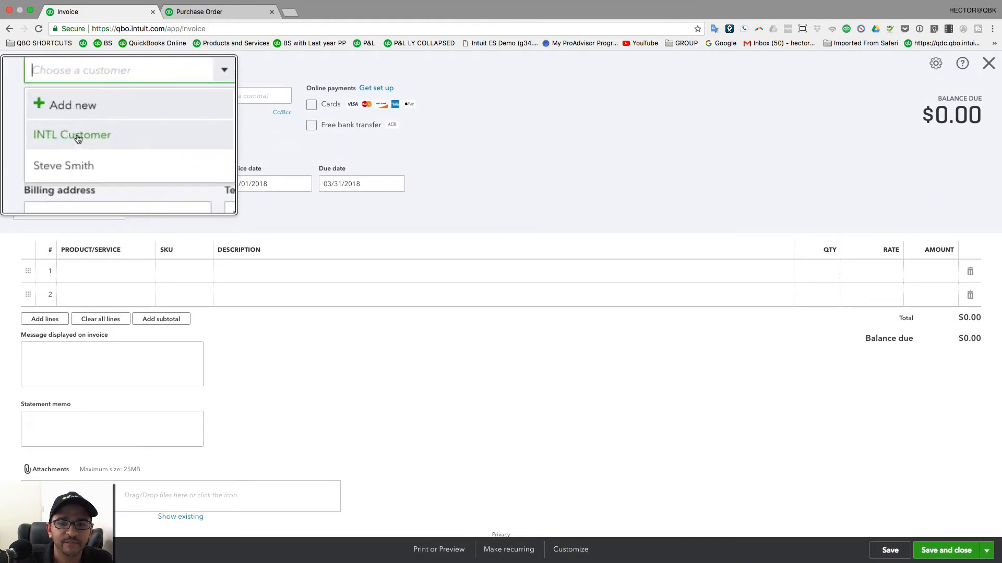
pyautogui.click(43, 136)
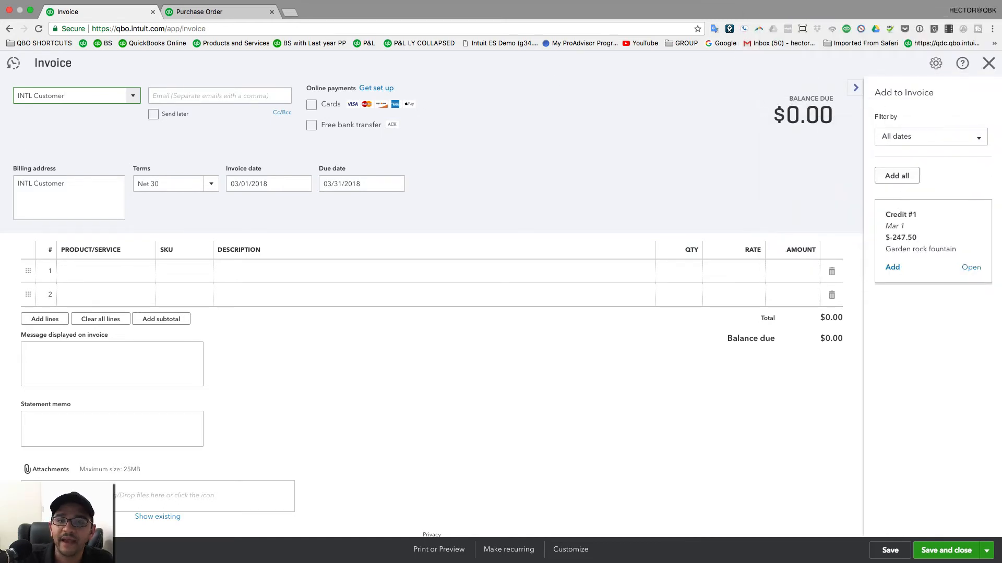
pyautogui.click(914, 139)
pyautogui.click(779, 175)
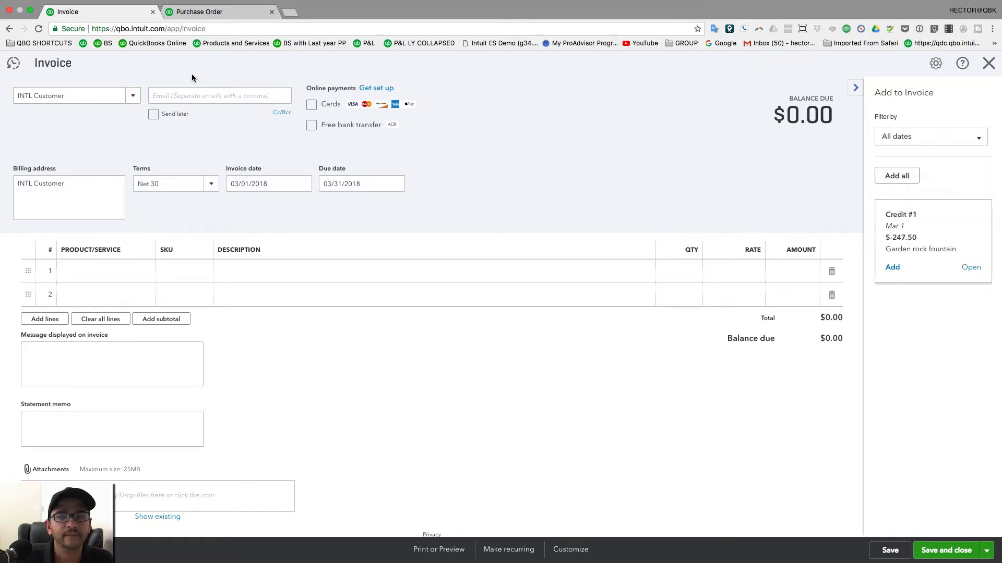
pyautogui.click(131, 96)
pyautogui.click(42, 157)
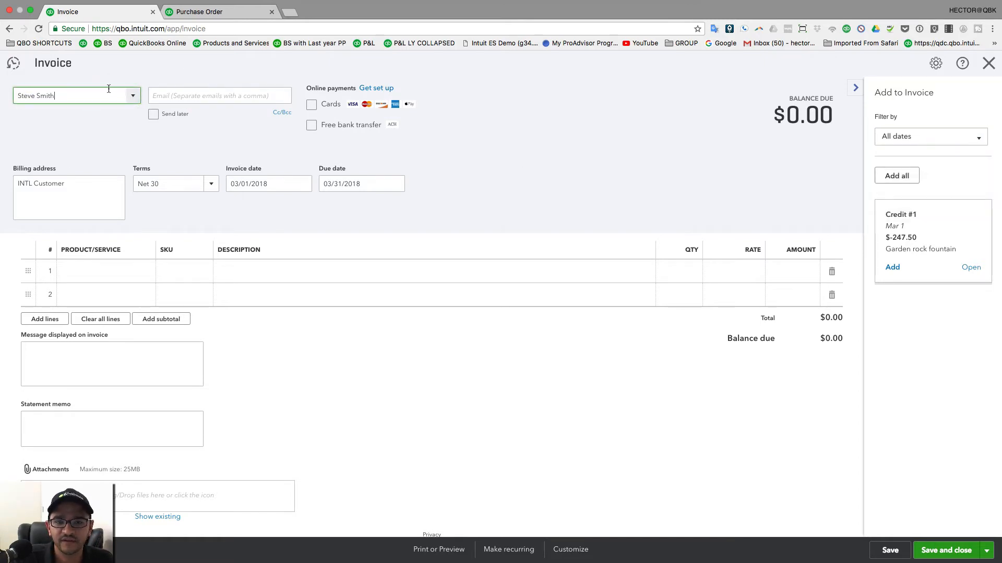
pyautogui.click(993, 64)
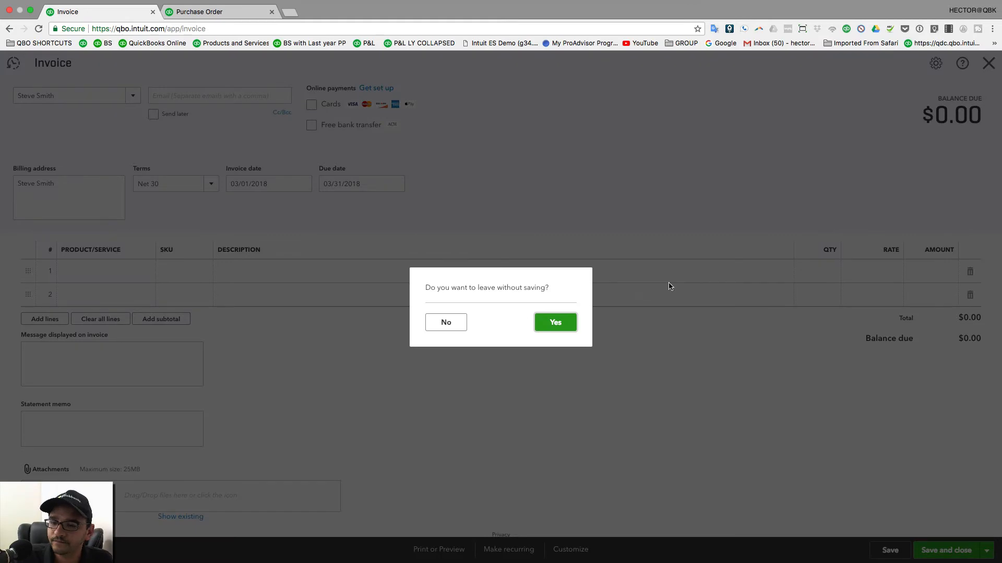
pyautogui.click(562, 322)
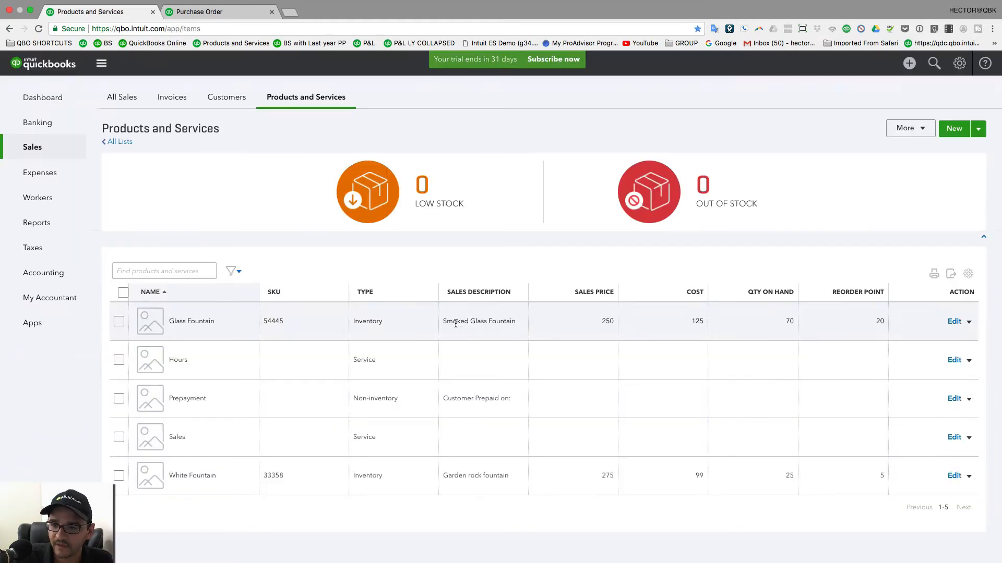
# Open INTL Customer's $9,000 Glass Fountain estimate, record the accepter's initials and a March 1, 2018 accepted date, then save and close it.
pyautogui.click(934, 63)
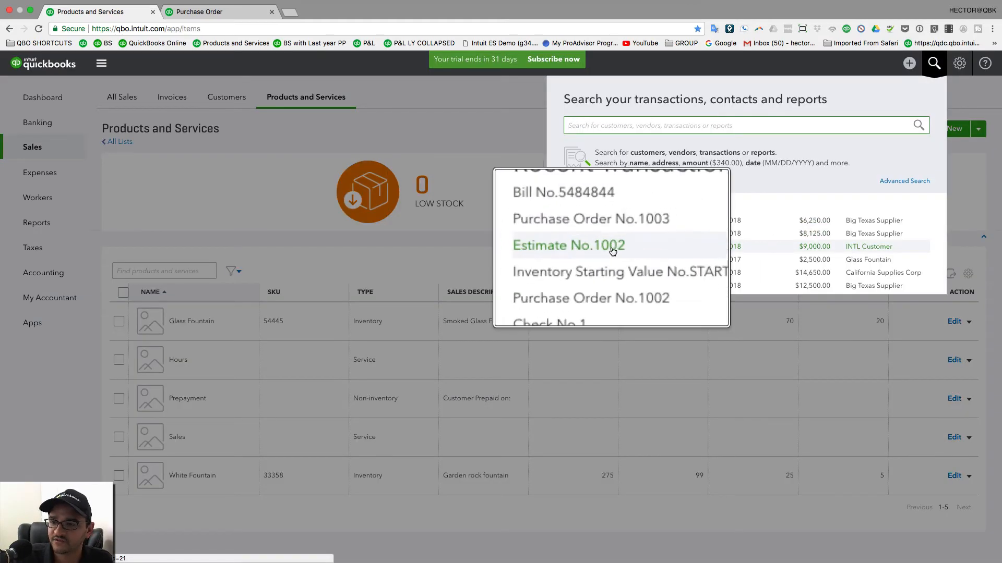
pyautogui.click(611, 249)
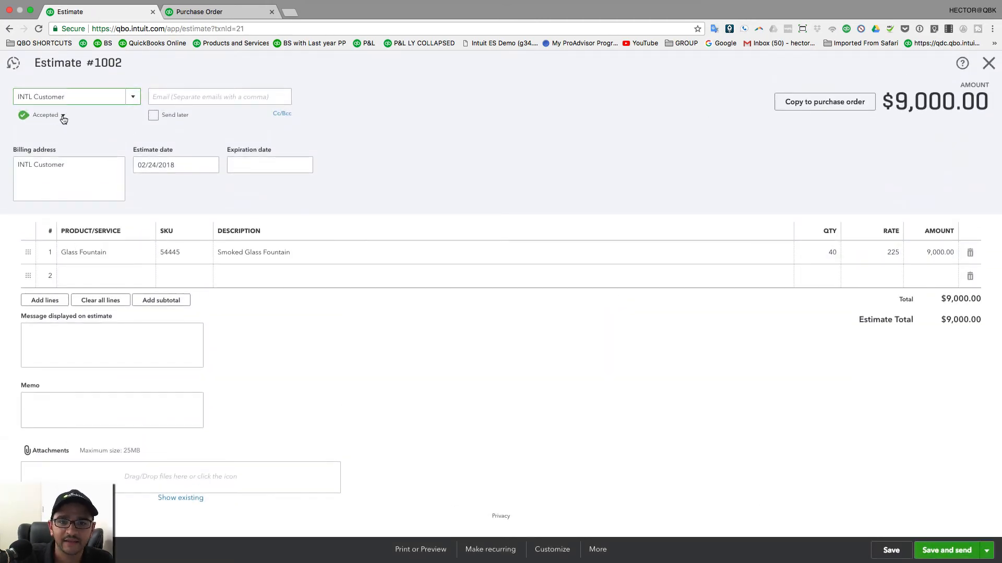
pyautogui.click(63, 116)
pyautogui.click(155, 122)
pyautogui.write('H')
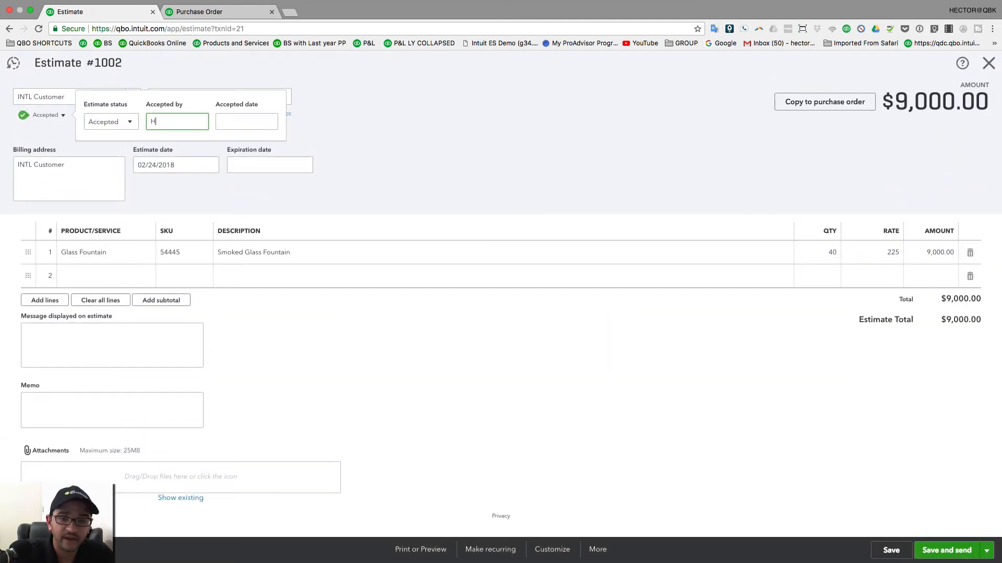
pyautogui.write('G')
pyautogui.press('Tab')
pyautogui.click(269, 122)
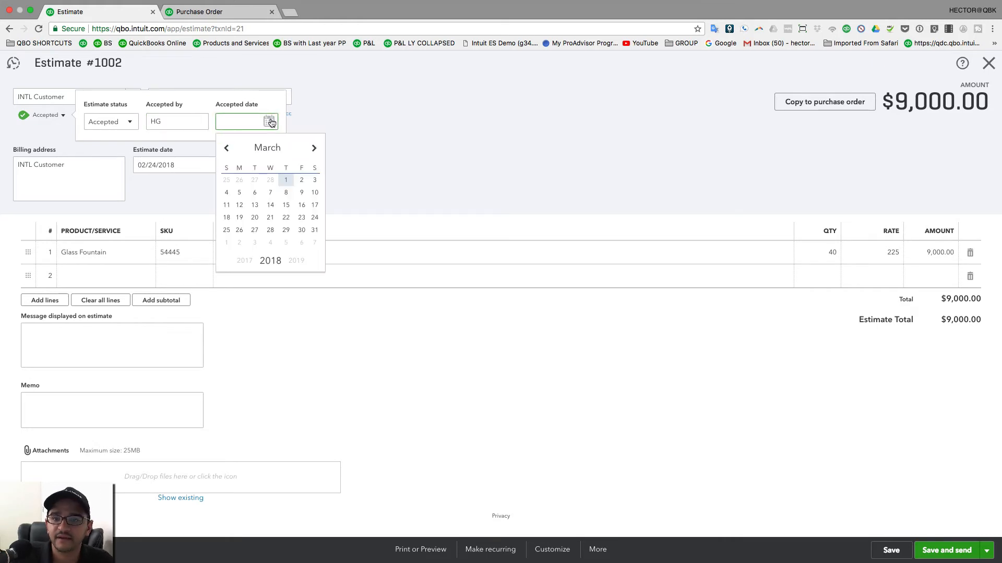
pyautogui.click(290, 182)
pyautogui.click(372, 167)
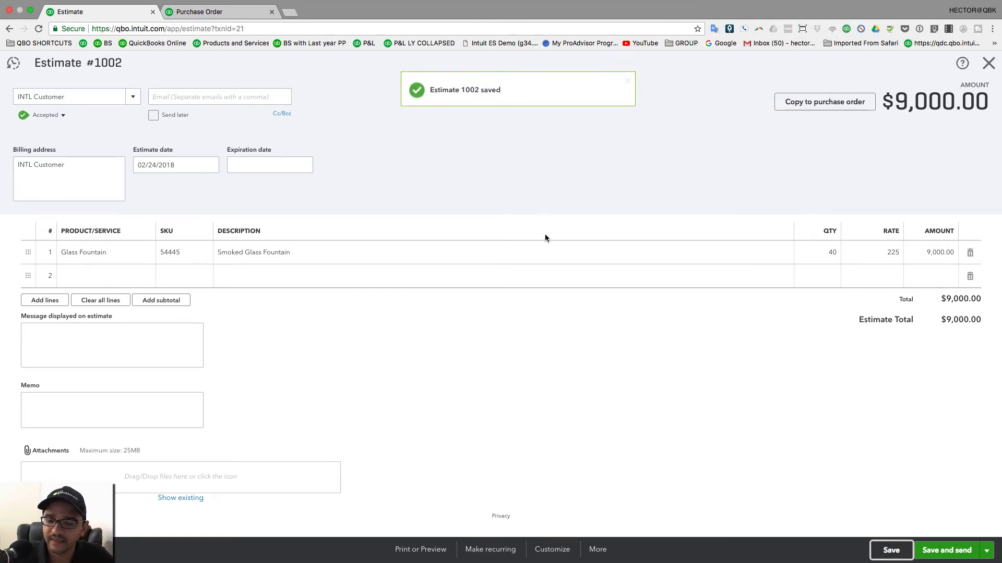
pyautogui.click(988, 63)
# Turn on copying of pending and accepted estimates to invoices in the company's advanced automation settings, then save and close the settings.
pyautogui.click(960, 64)
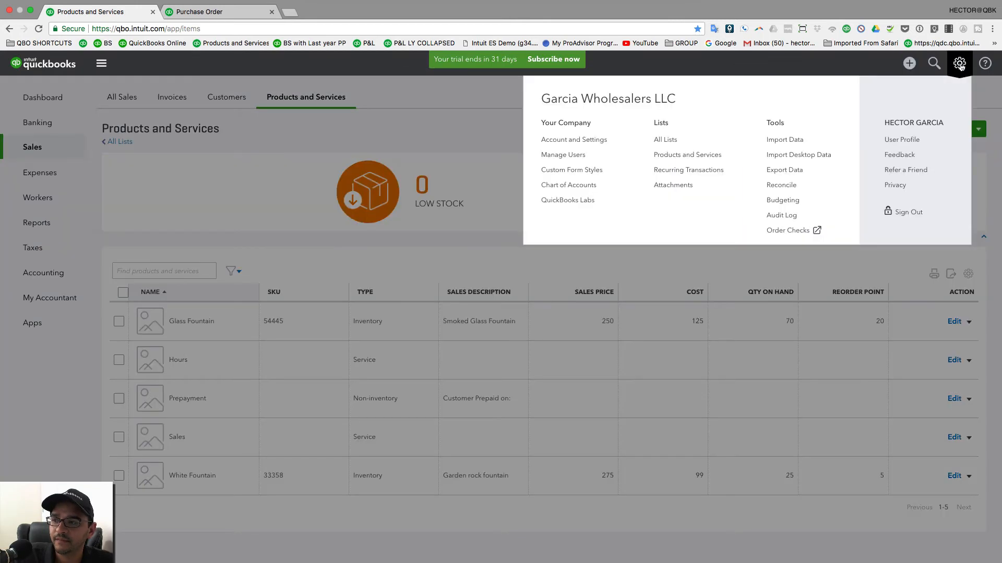
pyautogui.click(577, 140)
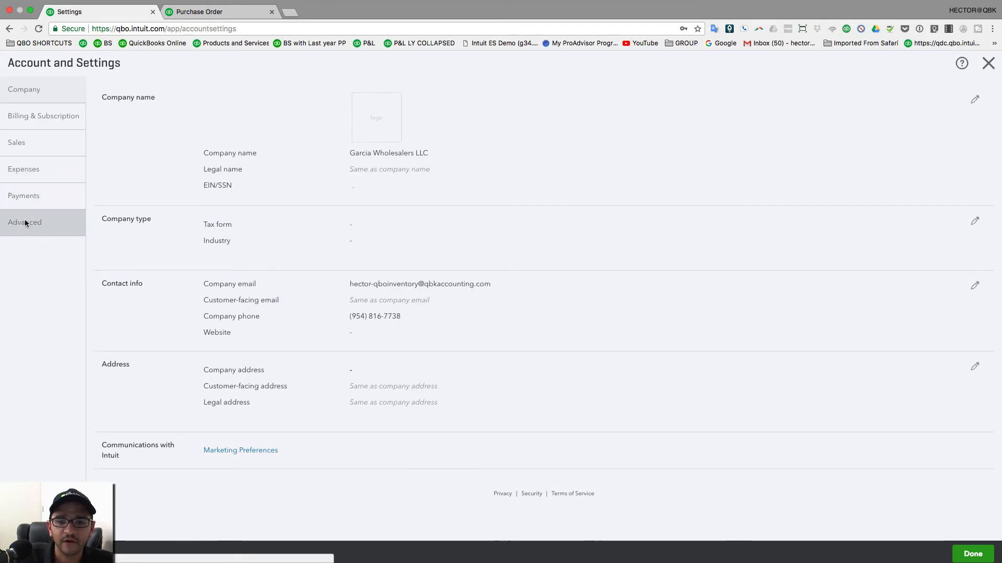
pyautogui.click(24, 223)
pyautogui.click(256, 341)
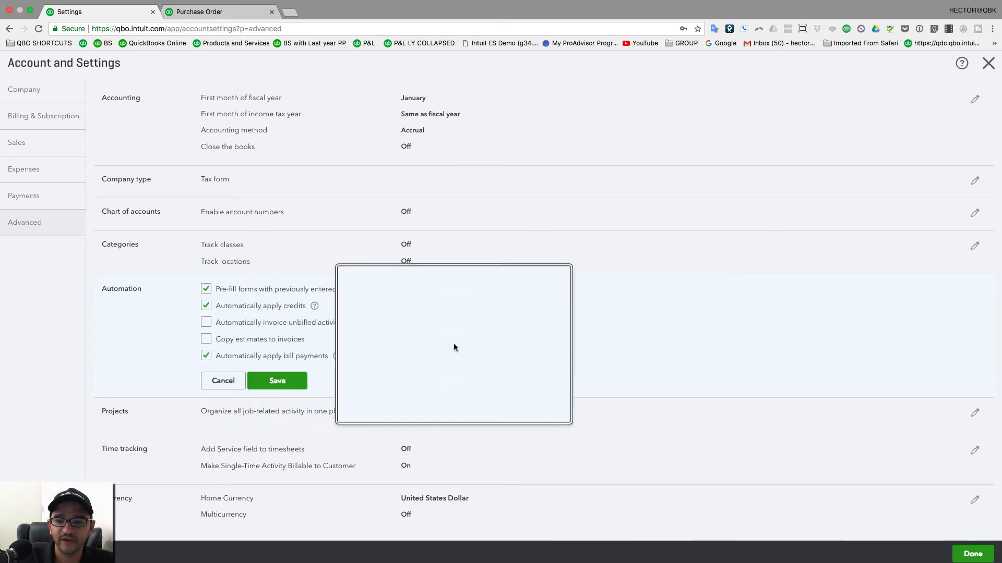
pyautogui.click(206, 339)
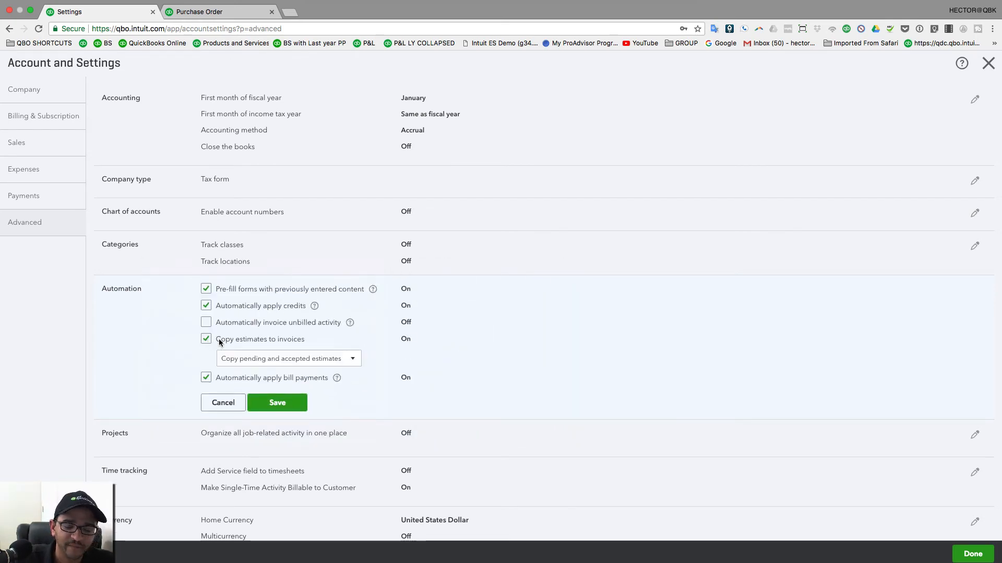
pyautogui.scroll(-1, 277, 397)
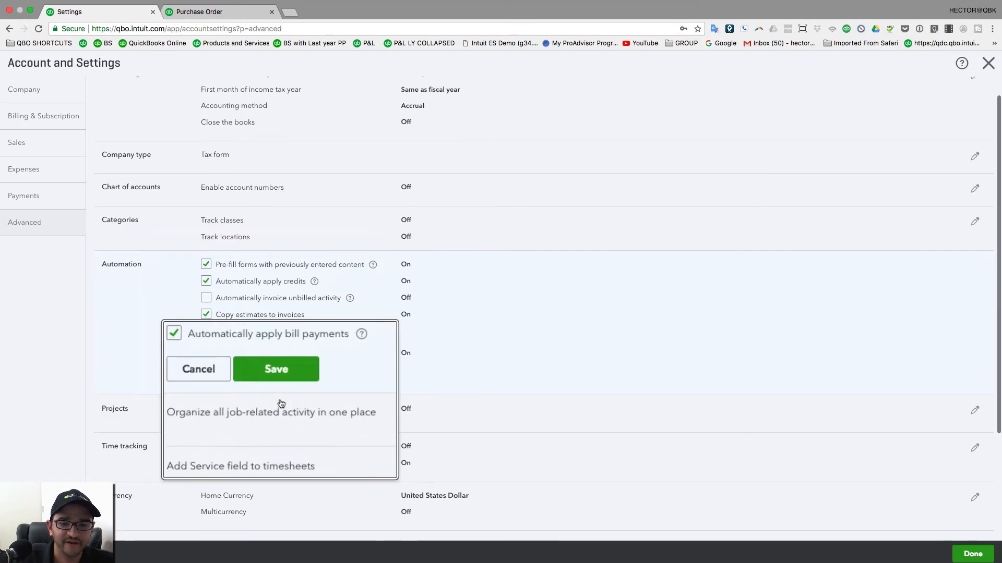
pyautogui.click(275, 380)
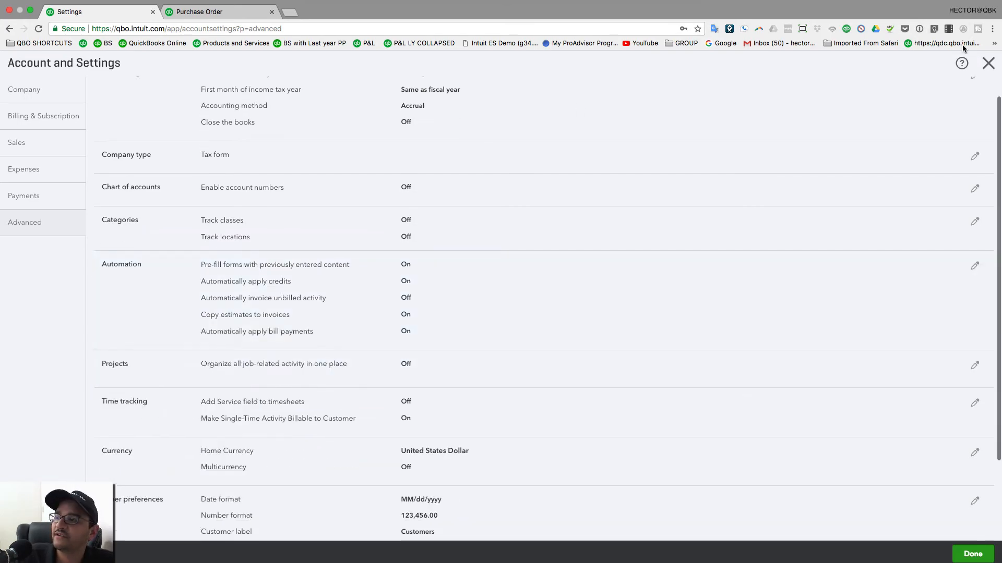
pyautogui.click(988, 64)
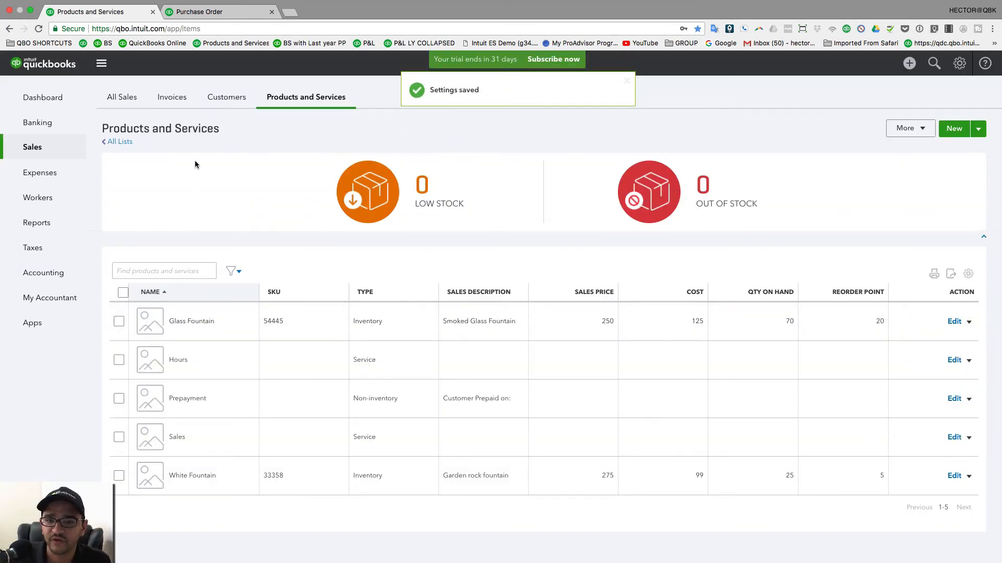
# Start an invoice for INTL Customer and review the Glass Fountain estimate suggested for it, leaving the invoice unsaved.
pyautogui.click(910, 63)
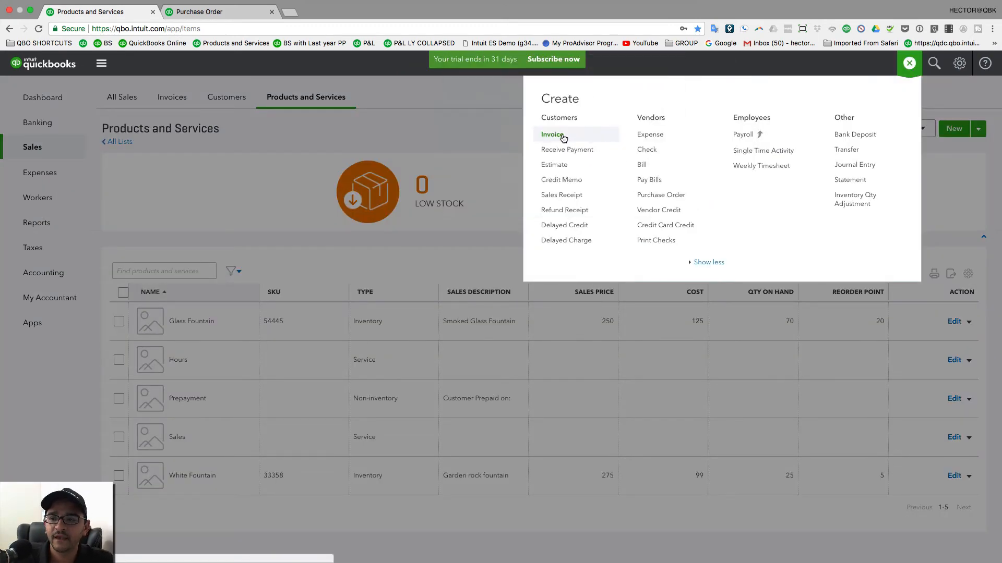
pyautogui.click(563, 136)
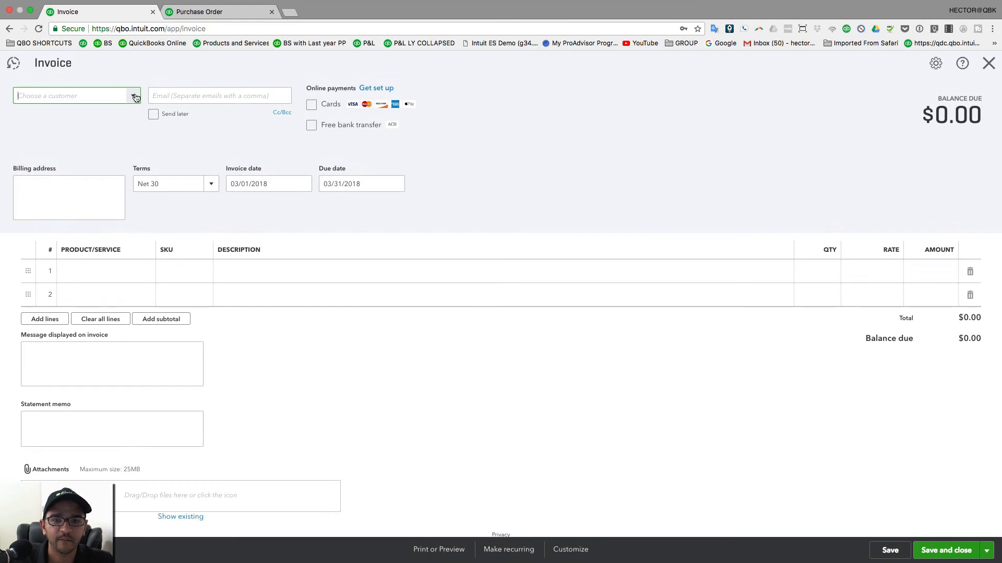
pyautogui.click(135, 97)
pyautogui.click(48, 135)
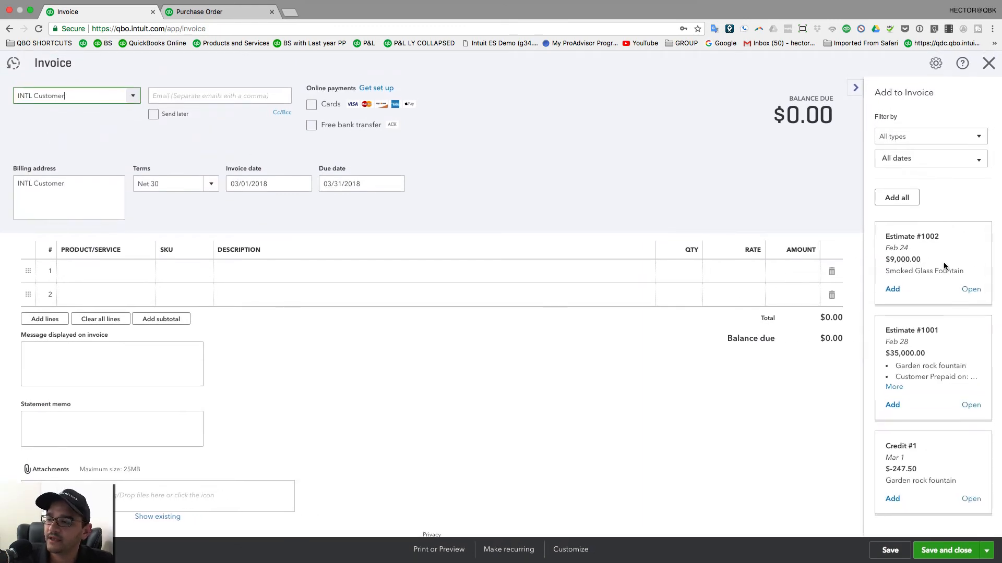
pyautogui.click(971, 290)
pyautogui.click(568, 327)
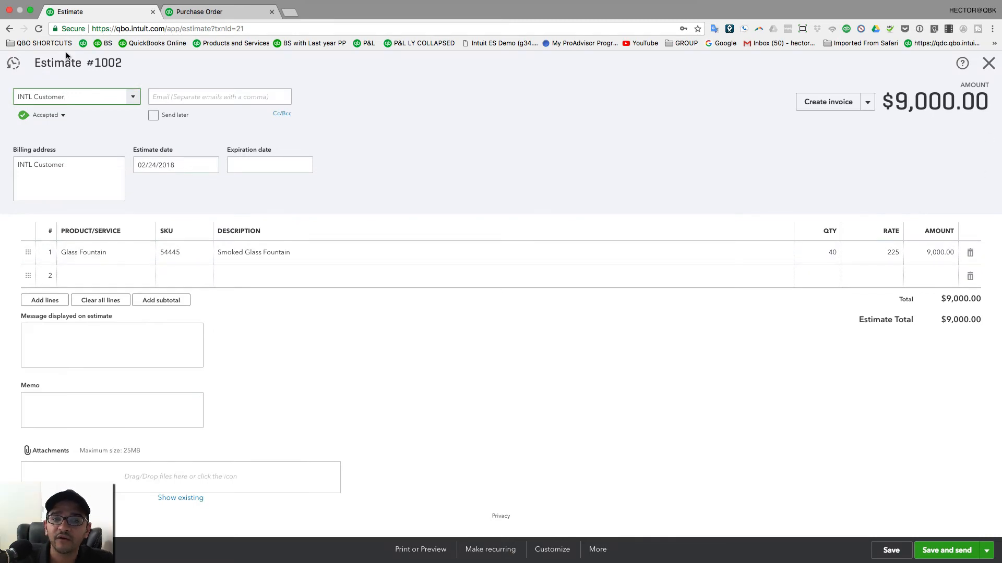
pyautogui.click(987, 65)
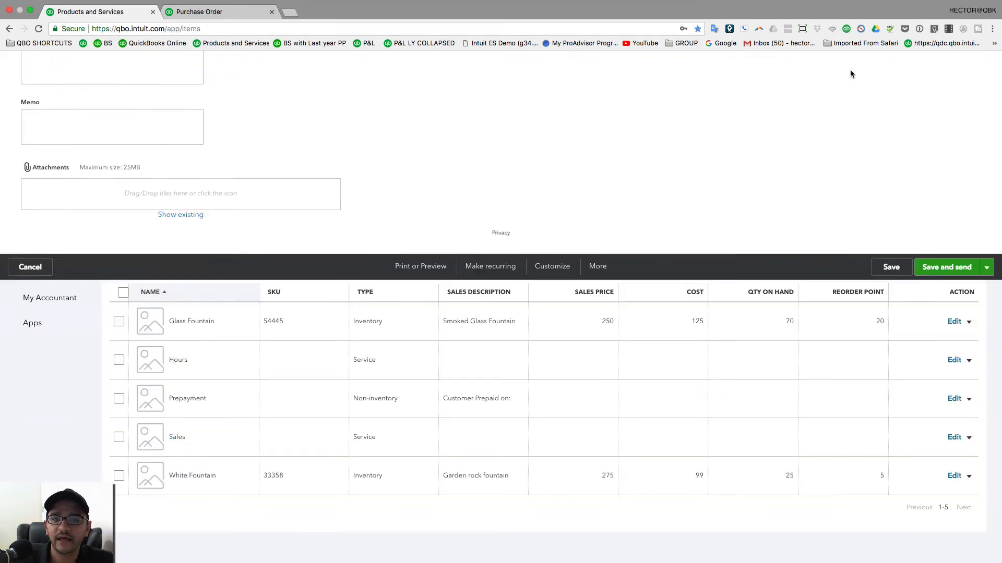
# Create an invoice for INTL Customer from the $9,000 Glass Fountain estimate, keeping all 40 units, then save and close it.
pyautogui.click(909, 63)
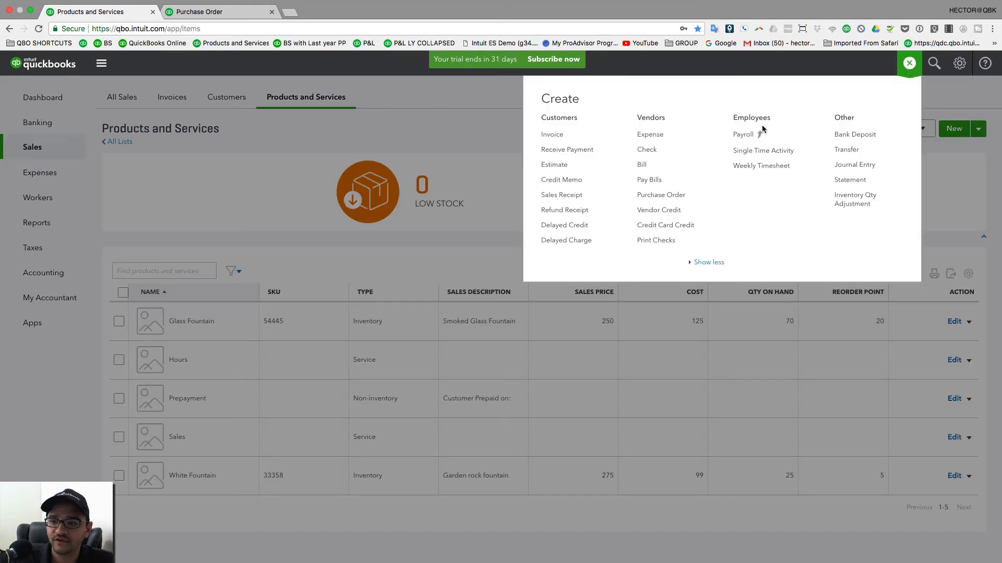
pyautogui.click(553, 135)
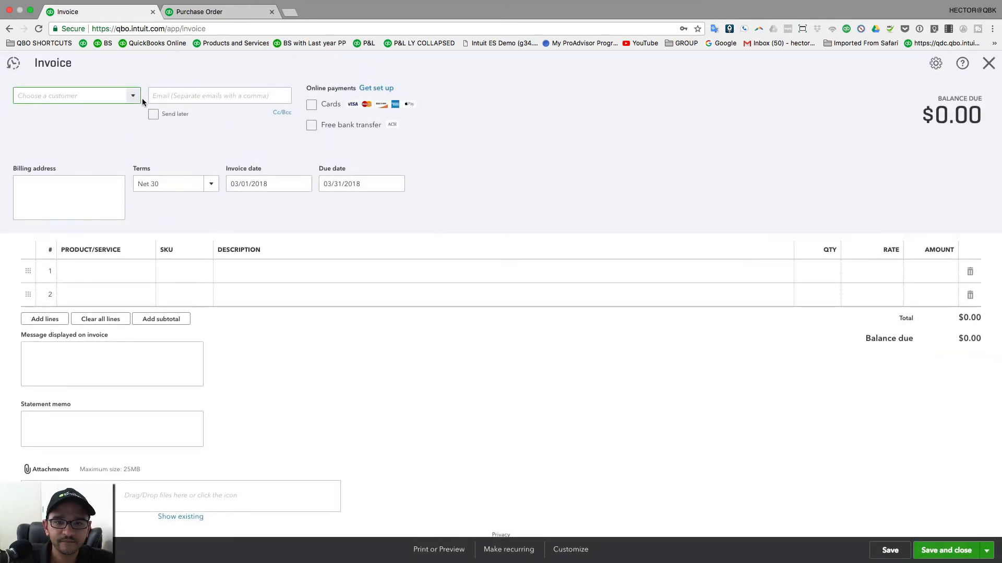
pyautogui.click(132, 98)
pyautogui.click(48, 138)
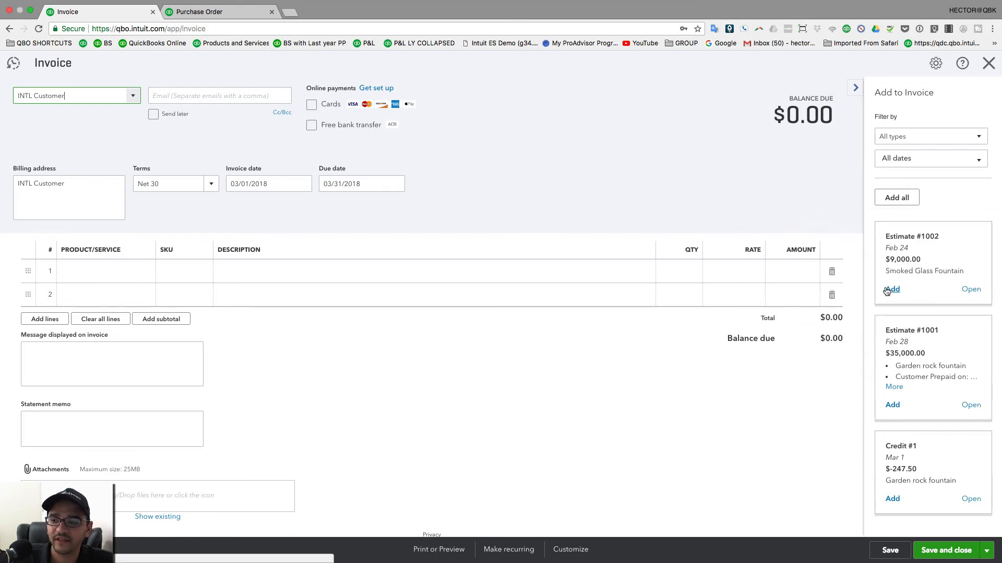
pyautogui.click(892, 288)
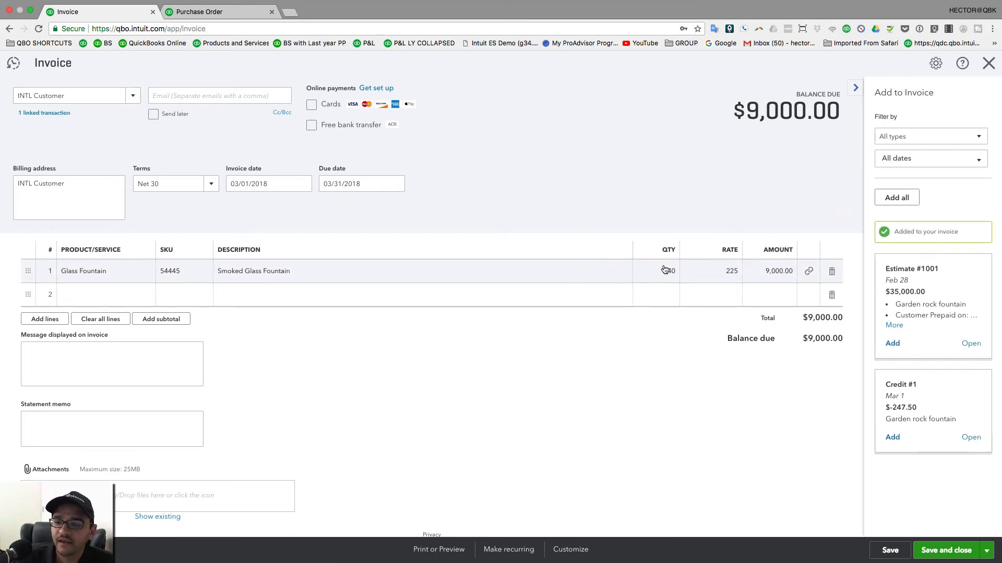
pyautogui.moveTo(673, 275)
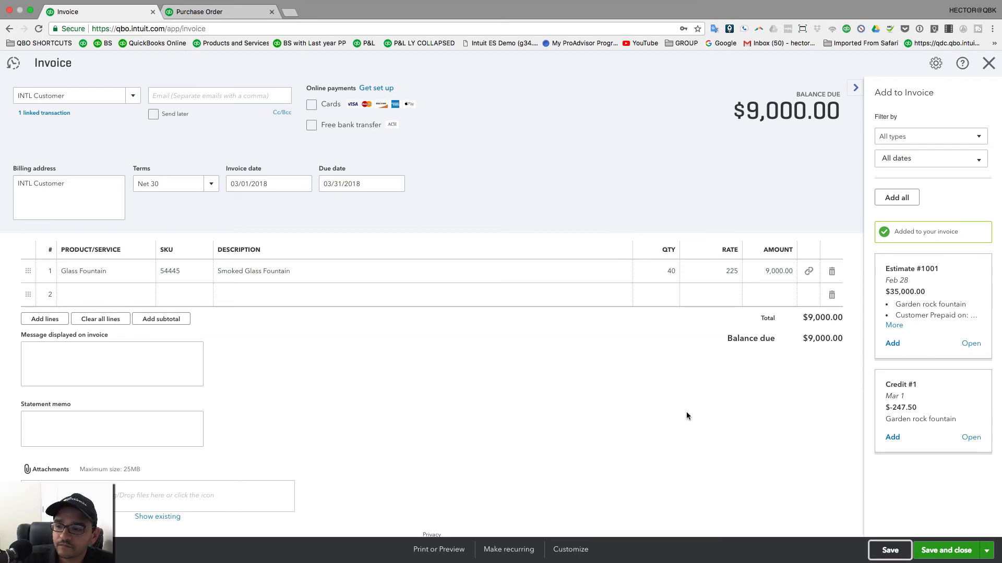
pyautogui.click(988, 64)
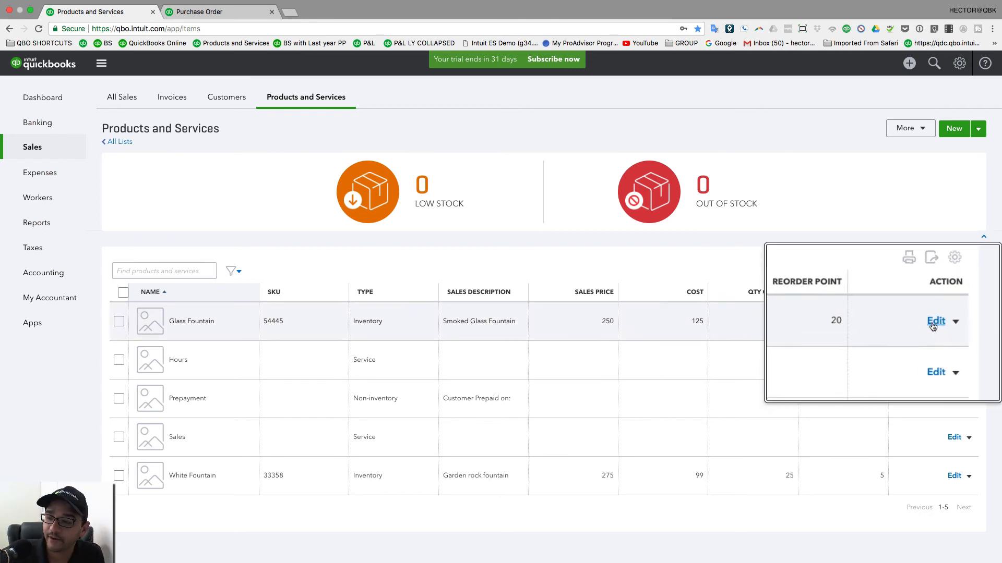
# Set the Glass Fountain item's reorder point to 50, then save and close the item.
pyautogui.click(954, 321)
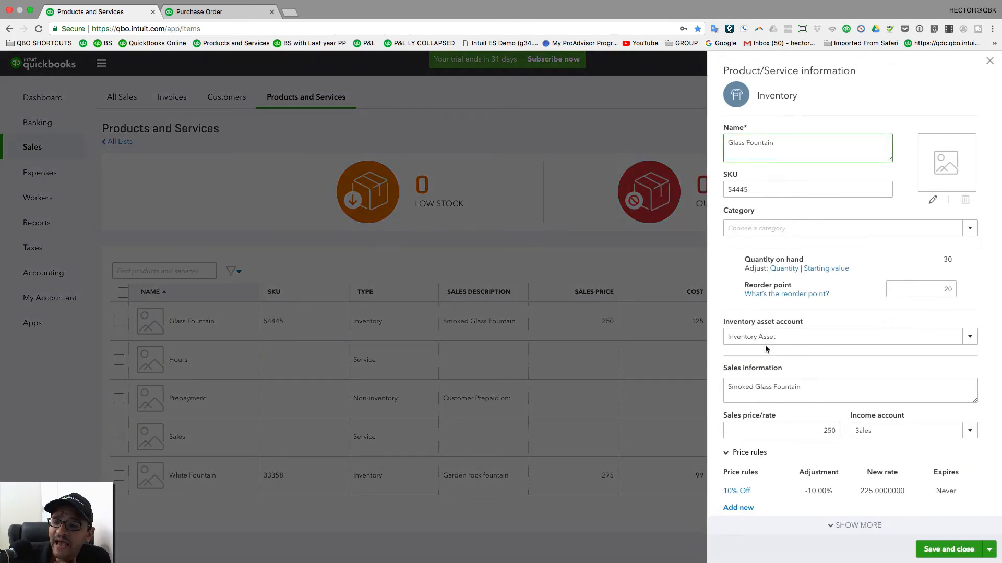
pyautogui.scroll(-1, 835, 430)
pyautogui.doubleClick(955, 267)
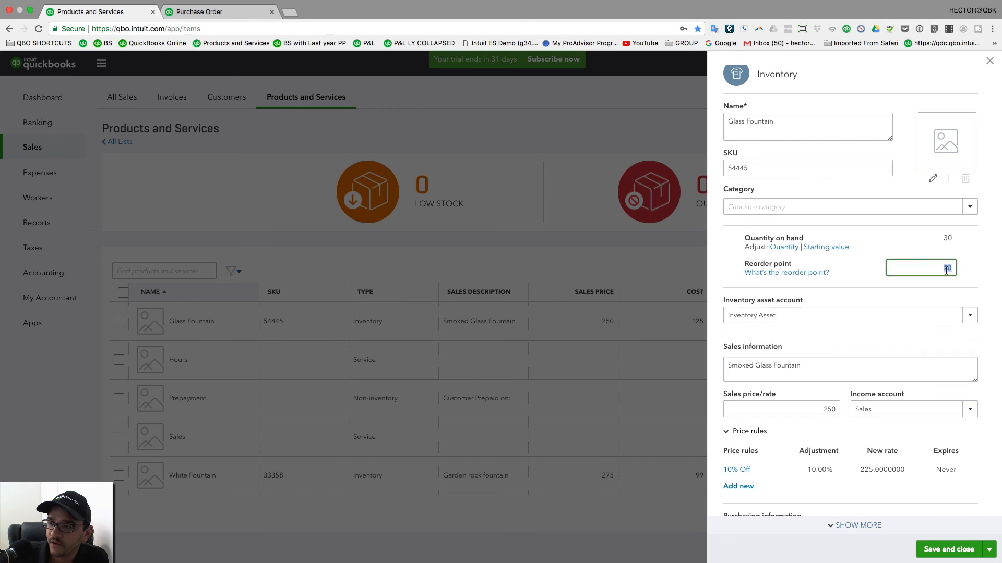
pyautogui.write('50')
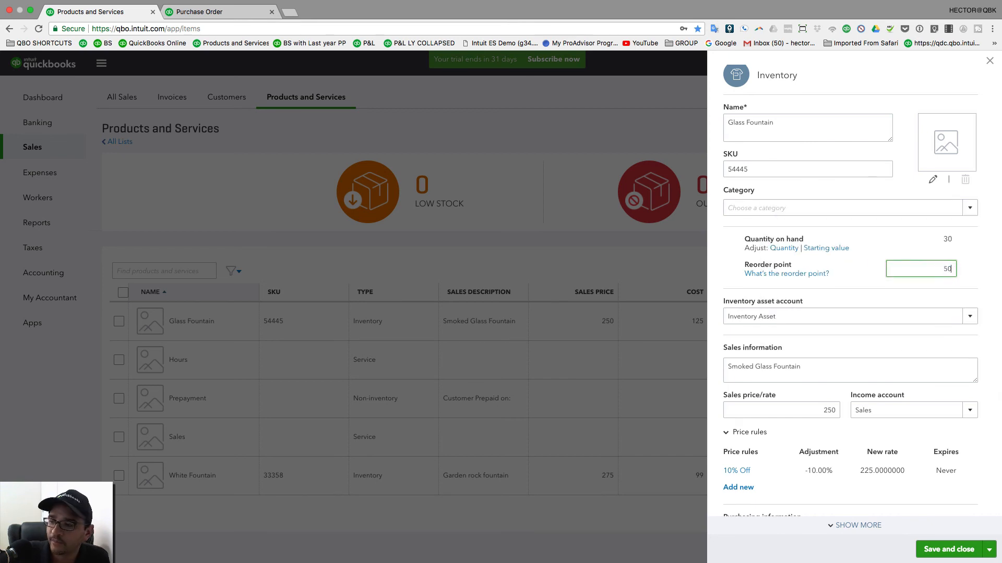
pyautogui.doubleClick(947, 268)
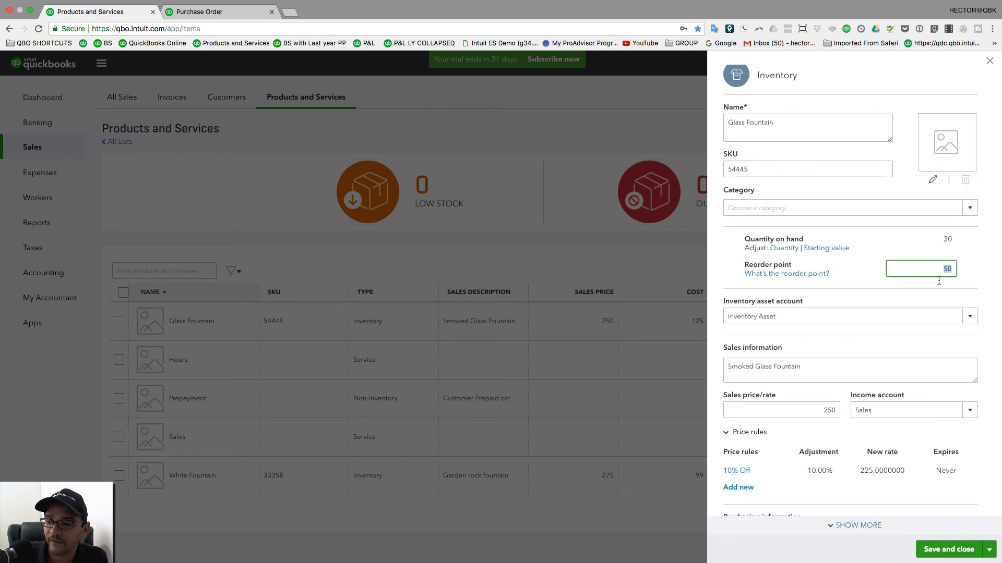
pyautogui.click(950, 549)
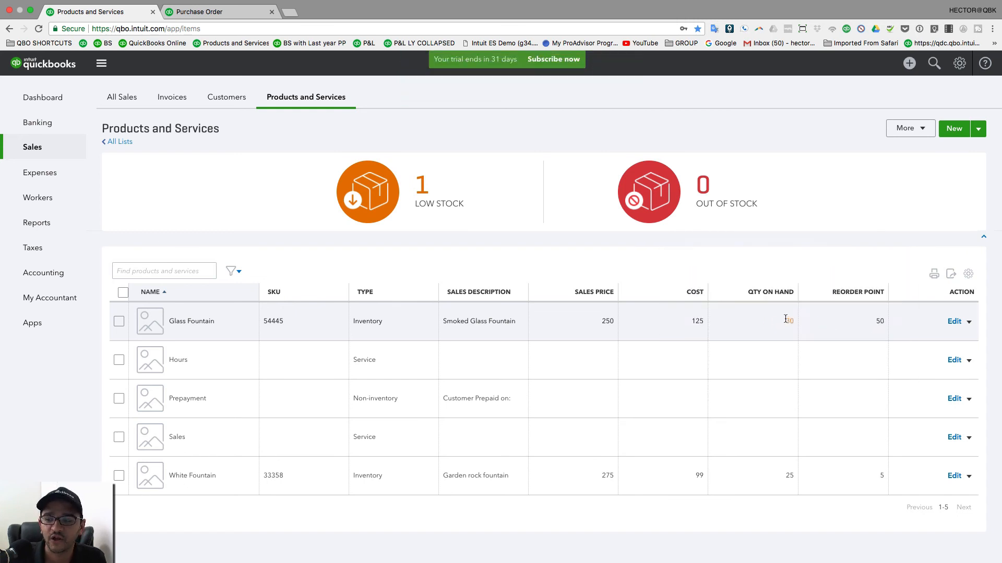
# Filter the products list to low-stock items and start a reorder purchase order for the Glass Fountain.
pyautogui.click(387, 192)
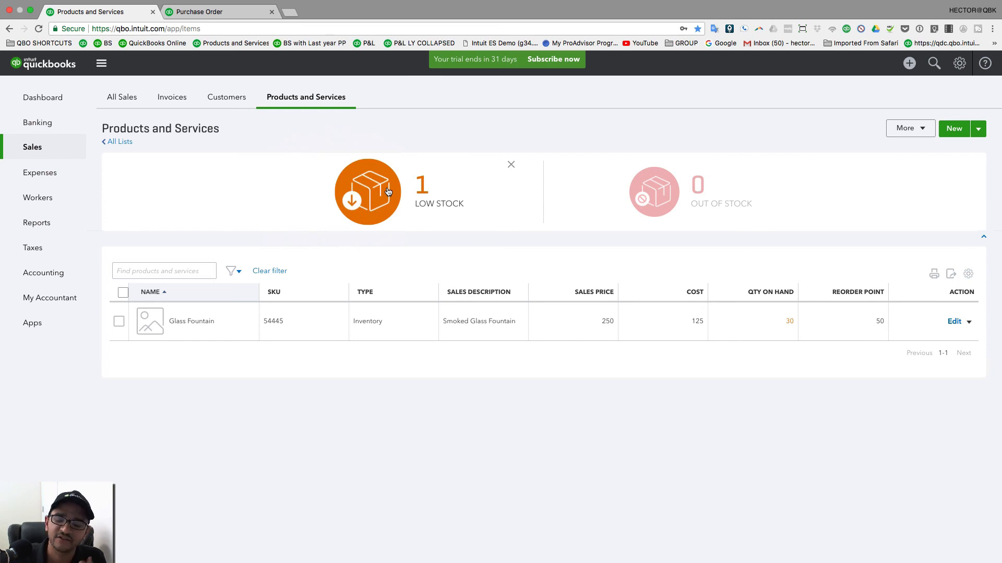
pyautogui.click(968, 322)
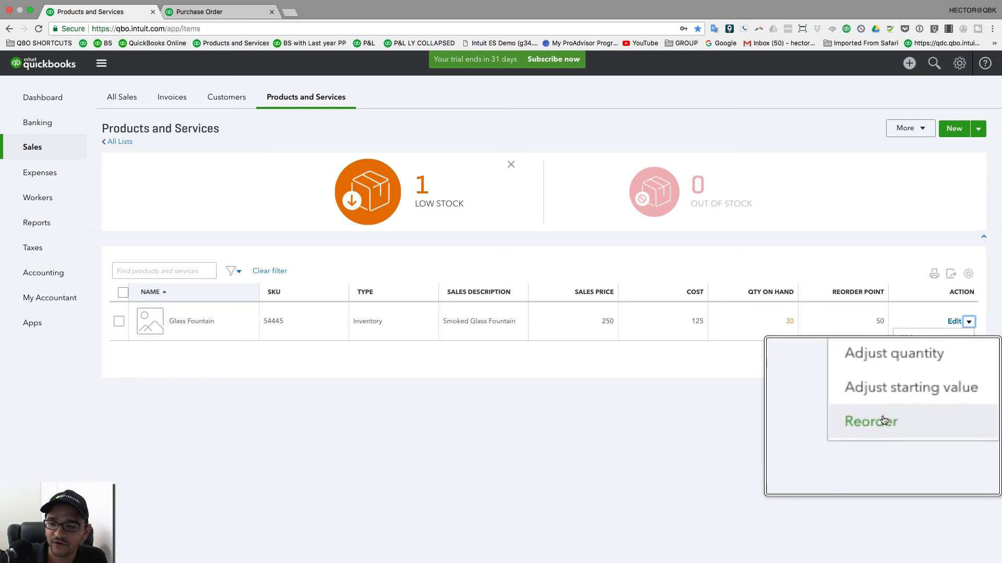
pyautogui.click(919, 422)
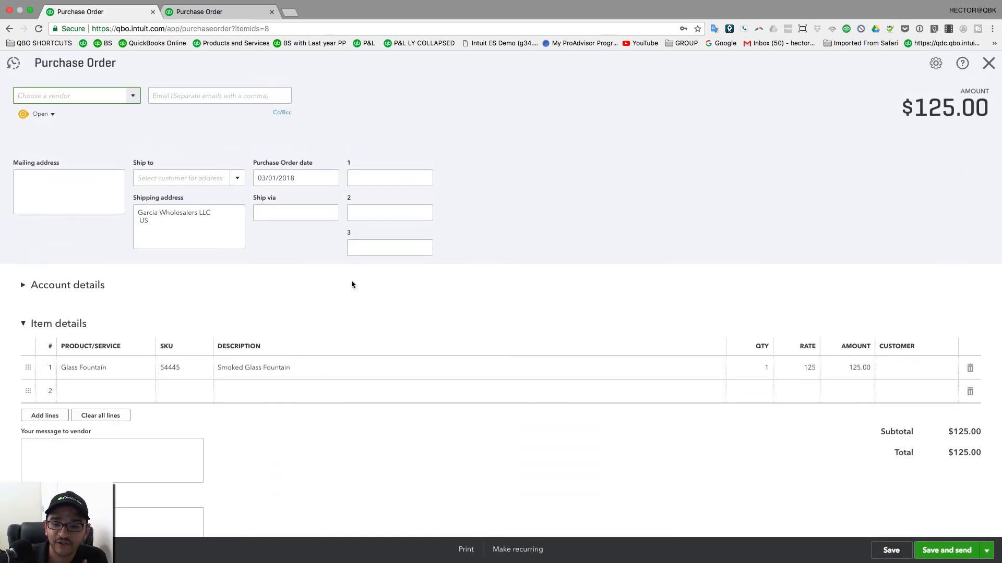
# Assign the purchase order to Big Texas Supplier, set the Glass Fountain quantity to 20, then save and close it.
pyautogui.moveTo(763, 371)
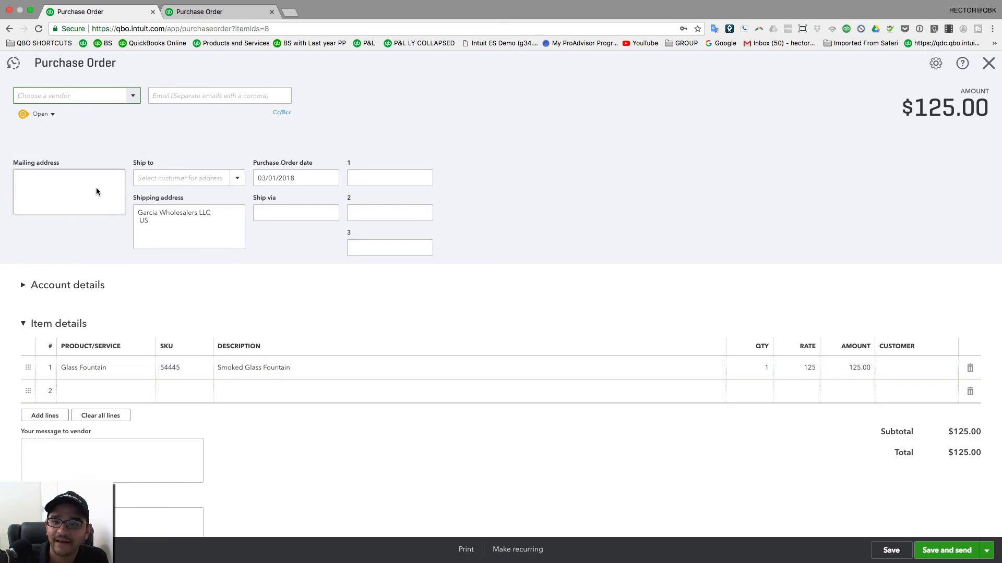
pyautogui.click(133, 98)
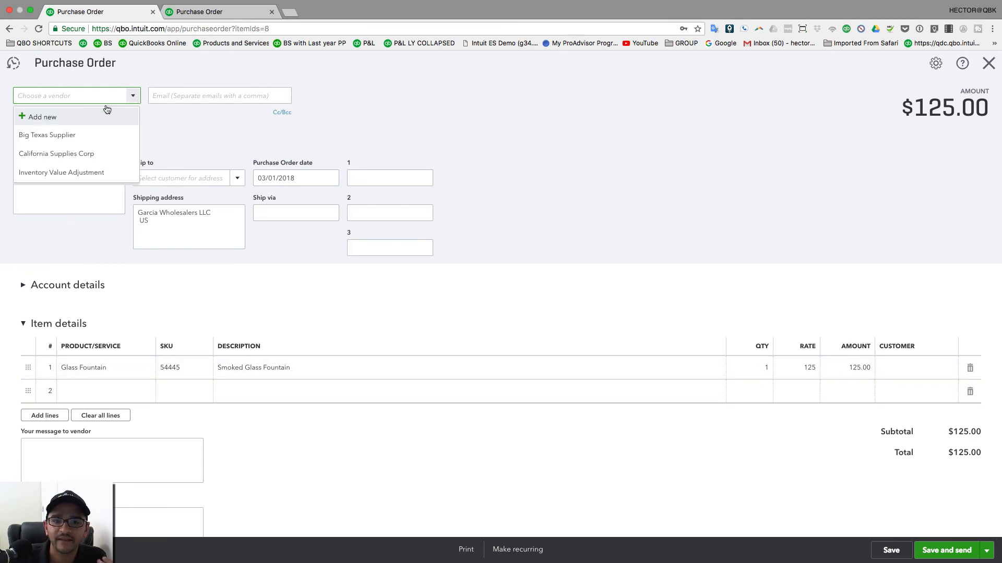
pyautogui.click(53, 135)
pyautogui.click(761, 366)
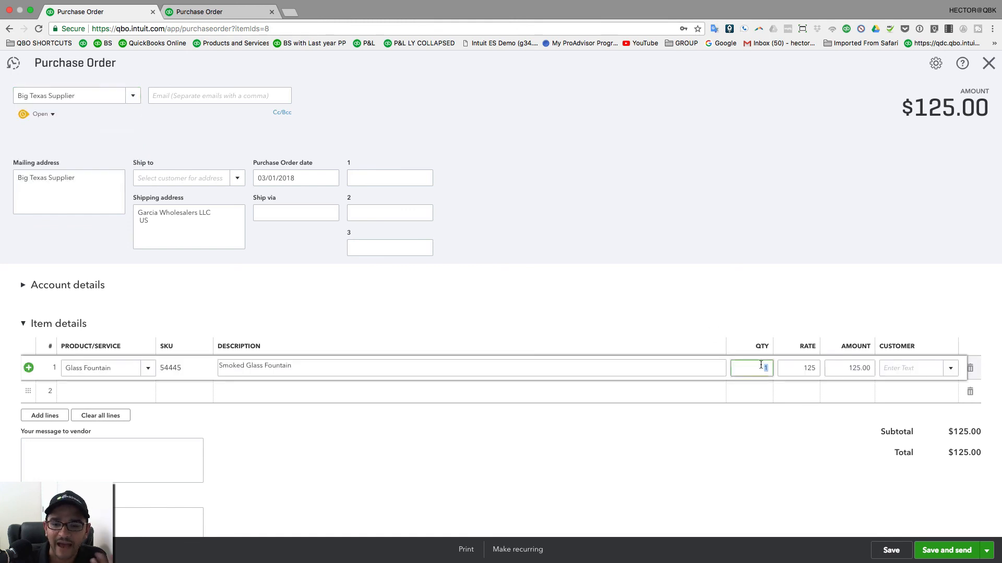
pyautogui.write('20')
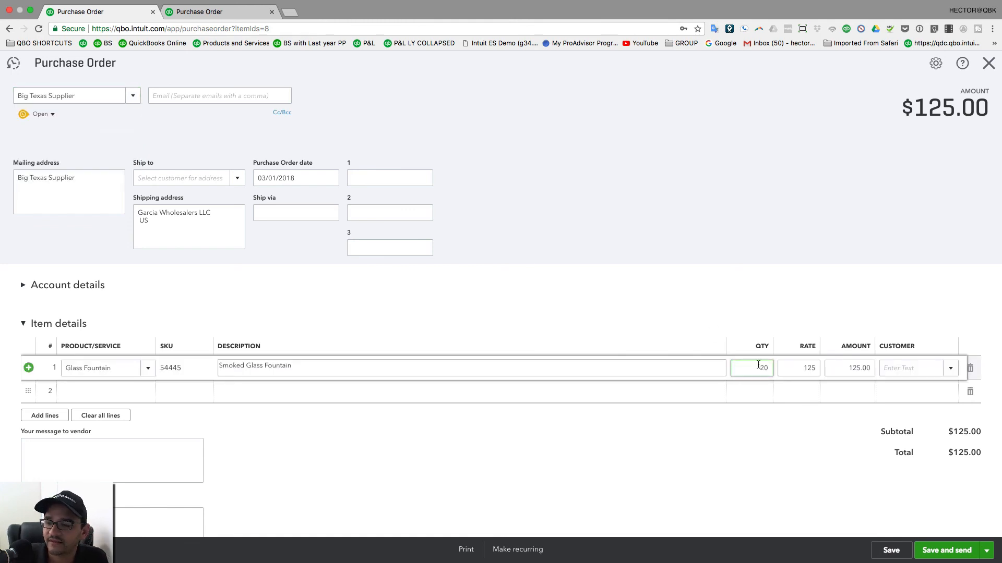
pyautogui.click(753, 345)
pyautogui.moveTo(758, 374)
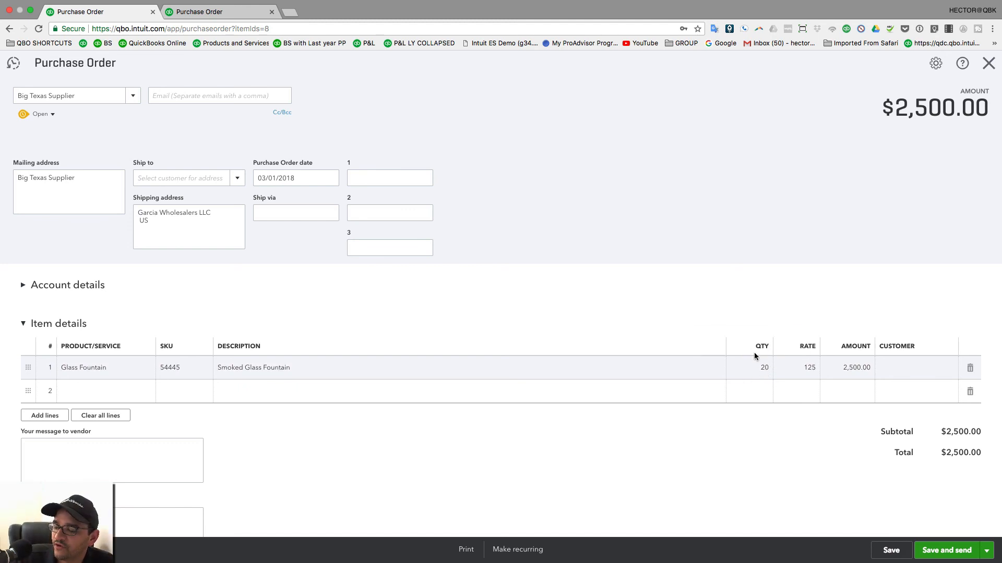
pyautogui.click(986, 551)
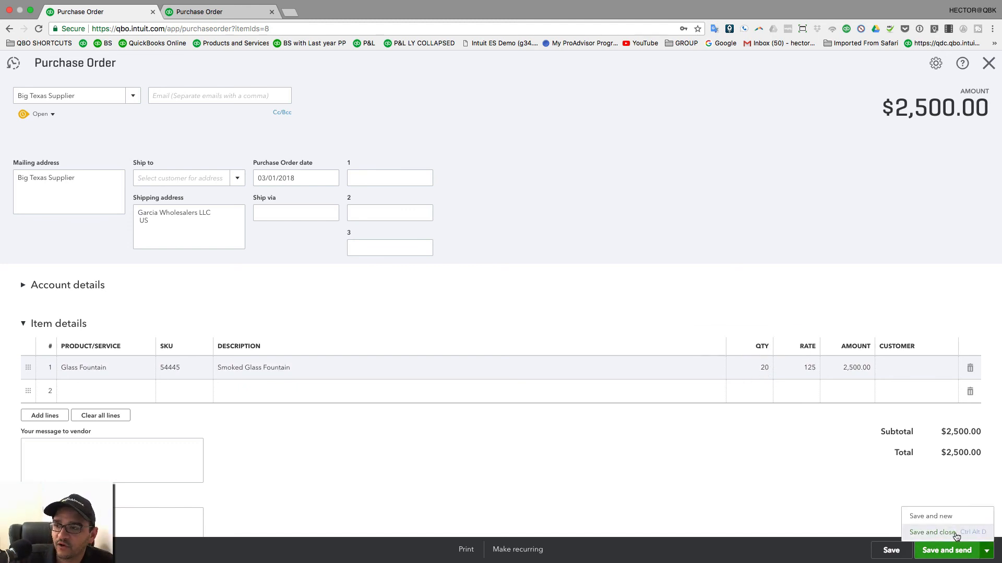
pyautogui.click(959, 532)
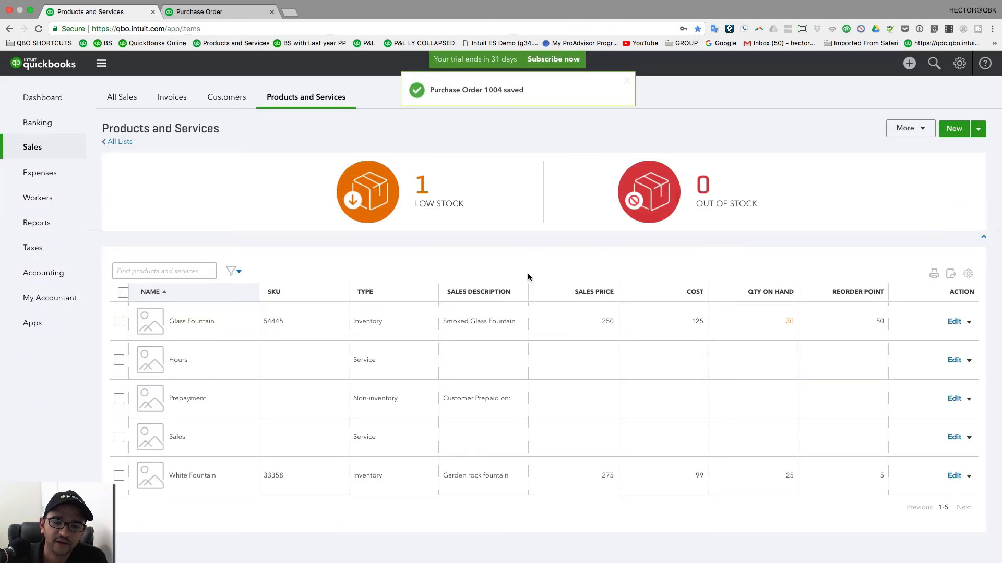